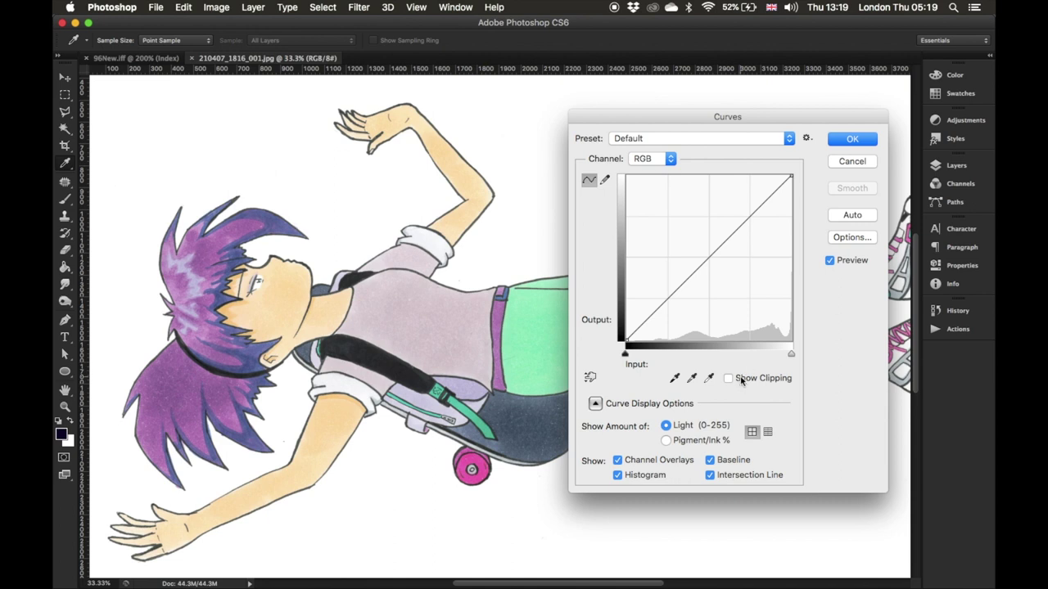
Set the RGB curve's black point to input 63 with the help of the shadow clipping display
{"action": "left_click", "coordinate": [729, 380]}
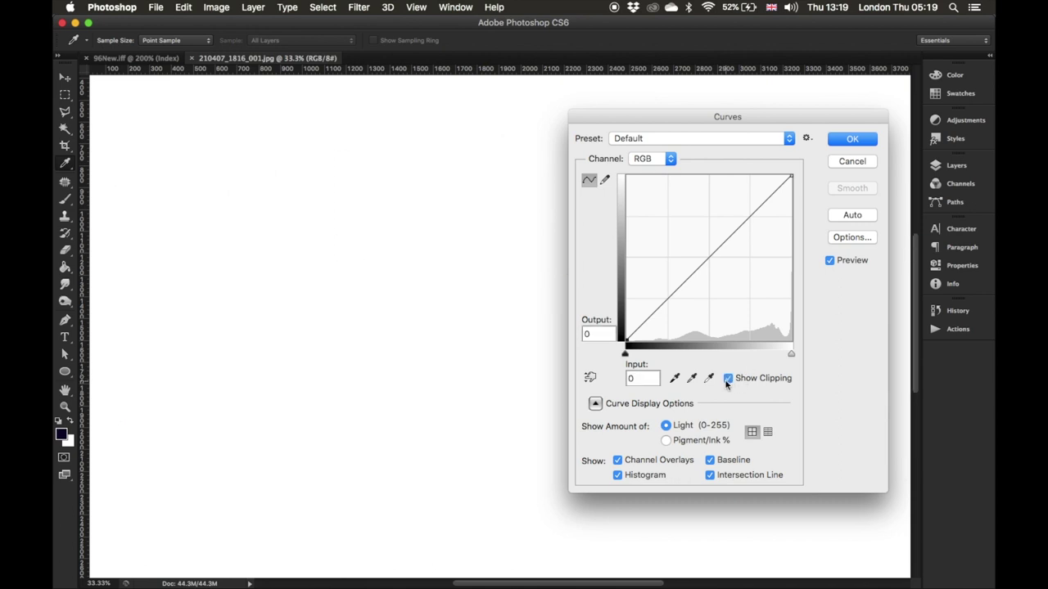
{"action": "left_click_drag", "start_coordinate": [626, 358], "coordinate": [668, 366]}
{"action": "left_click", "coordinate": [728, 378]}
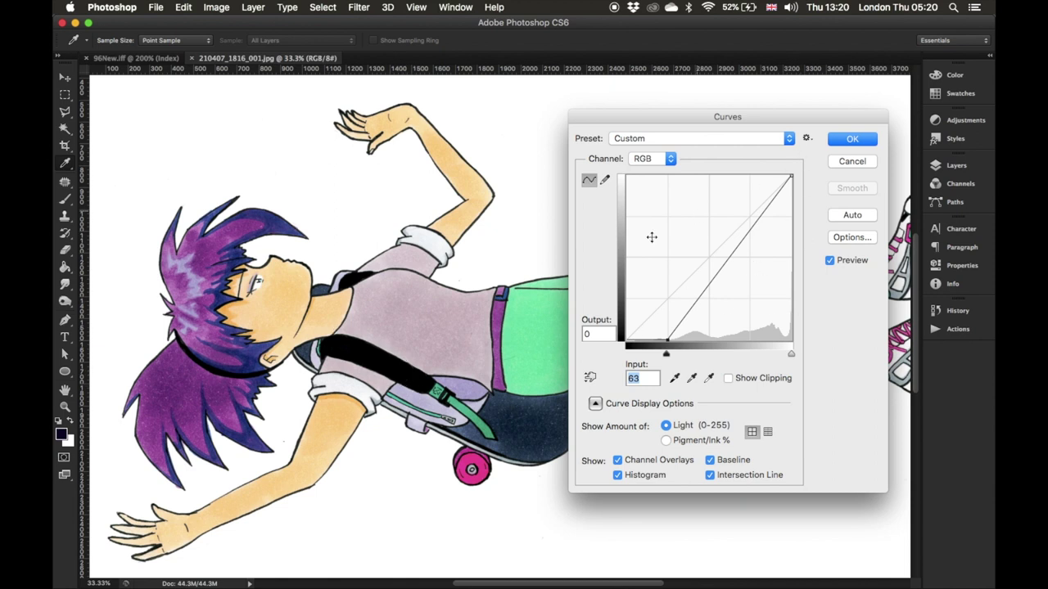
Check the highlight clipping at the curve's white point around the character's legs and shoes
{"action": "scroll", "coordinate": [563, 278], "scroll_direction": "right", "scroll_amount": 10}
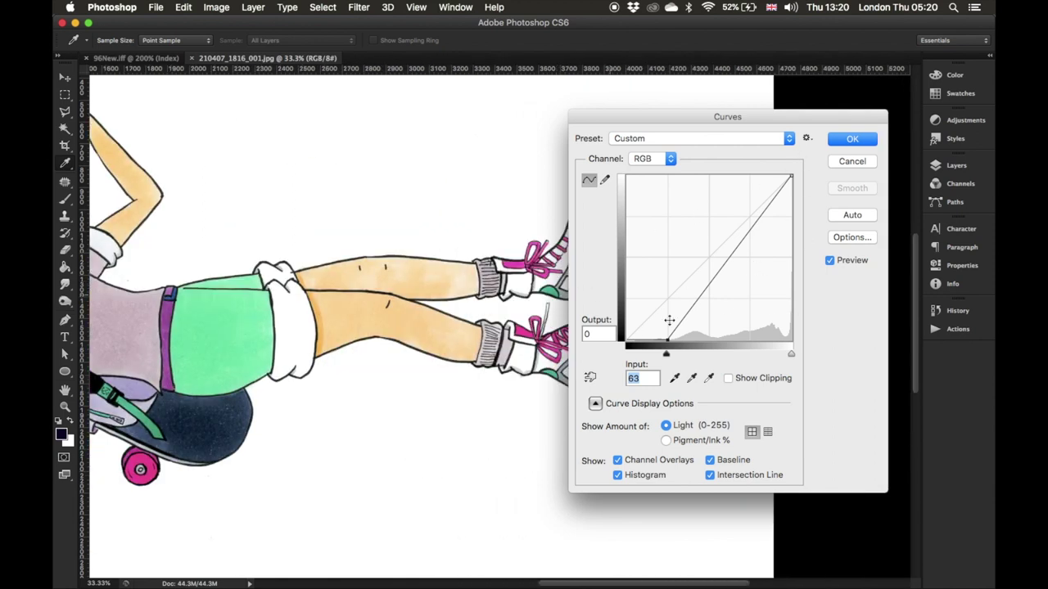
{"action": "left_click", "coordinate": [769, 380]}
{"action": "left_click", "coordinate": [791, 177]}
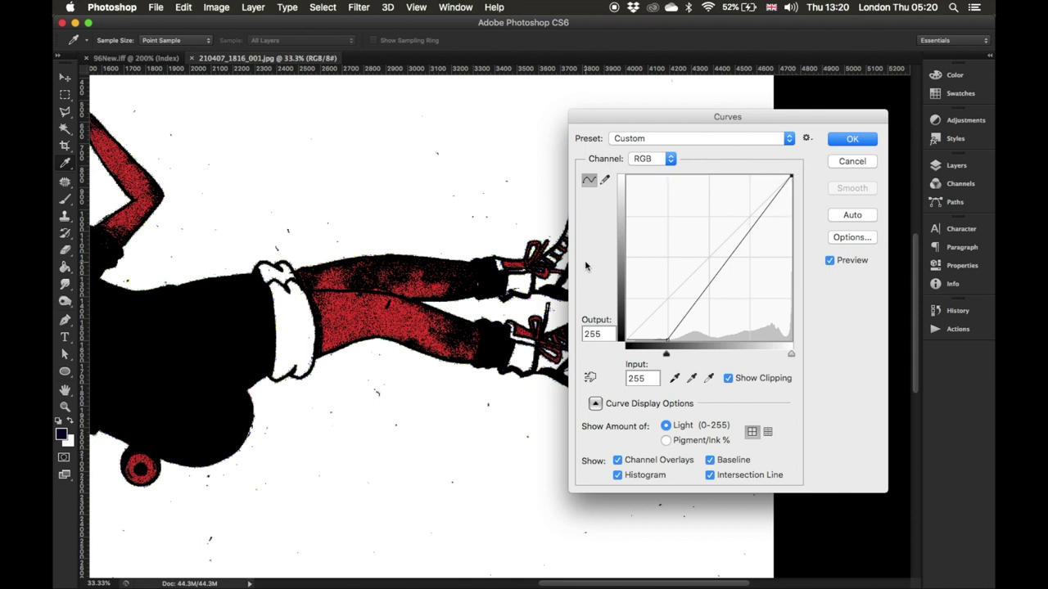
{"action": "left_click", "coordinate": [775, 380]}
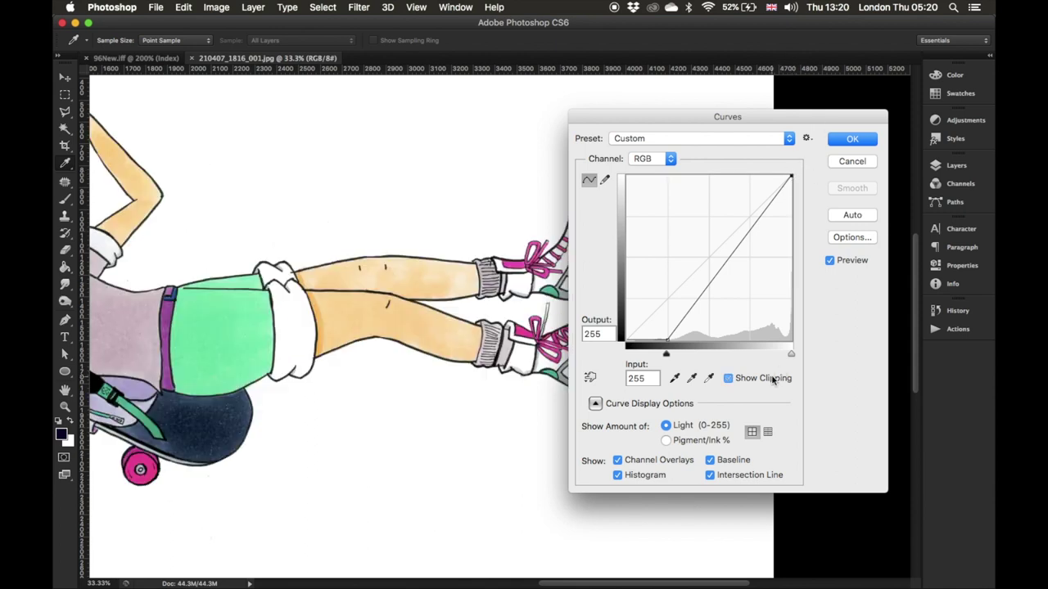
Set the RGB curve's black point to input 57
{"action": "scroll", "coordinate": [412, 314], "scroll_direction": "left", "scroll_amount": 5}
{"action": "scroll", "coordinate": [412, 313], "scroll_direction": "left", "scroll_amount": 8}
{"action": "scroll", "coordinate": [412, 313], "scroll_direction": "down", "scroll_amount": 2}
{"action": "scroll", "coordinate": [410, 314], "scroll_direction": "down", "scroll_amount": 1}
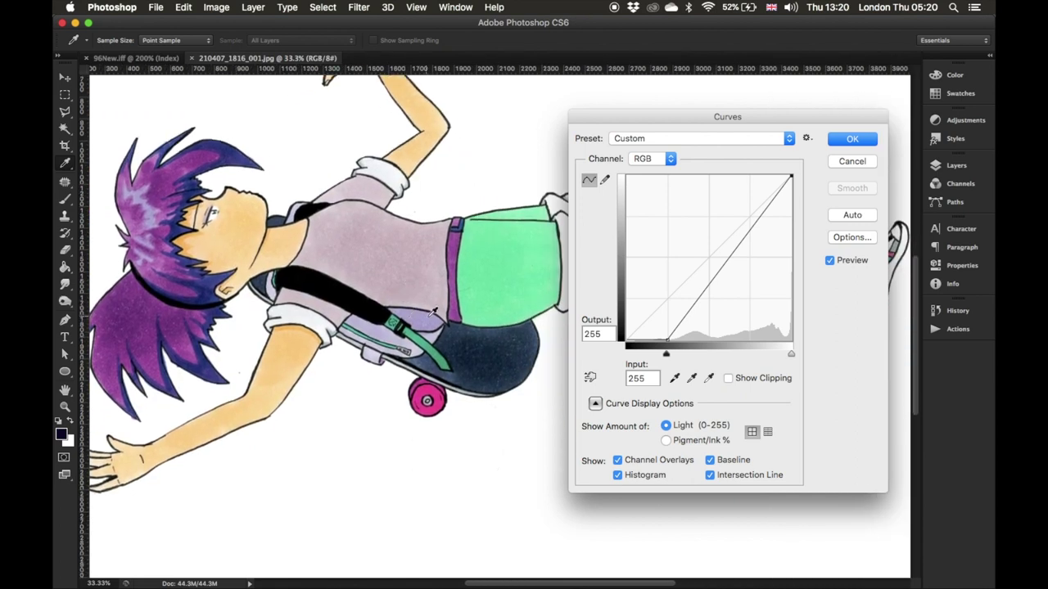
{"action": "left_click_drag", "start_coordinate": [666, 356], "coordinate": [666, 355]}
{"action": "left_click_drag", "start_coordinate": [666, 355], "coordinate": [663, 355]}
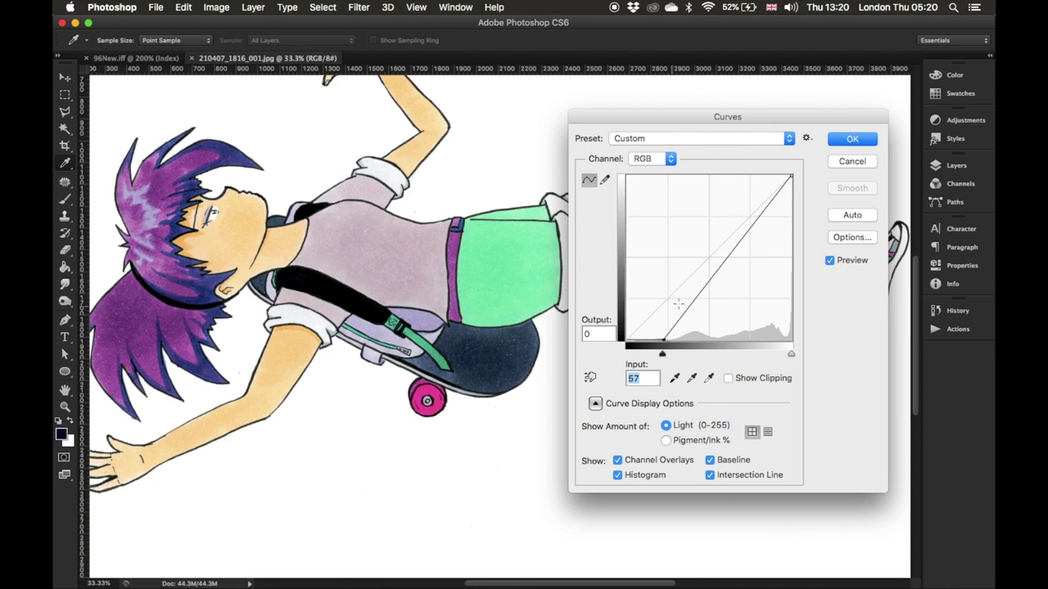
Shape the curve with a shadow point at input 73, output 14, and an upper point at about input 173, output 161
{"action": "left_click", "coordinate": [672, 331]}
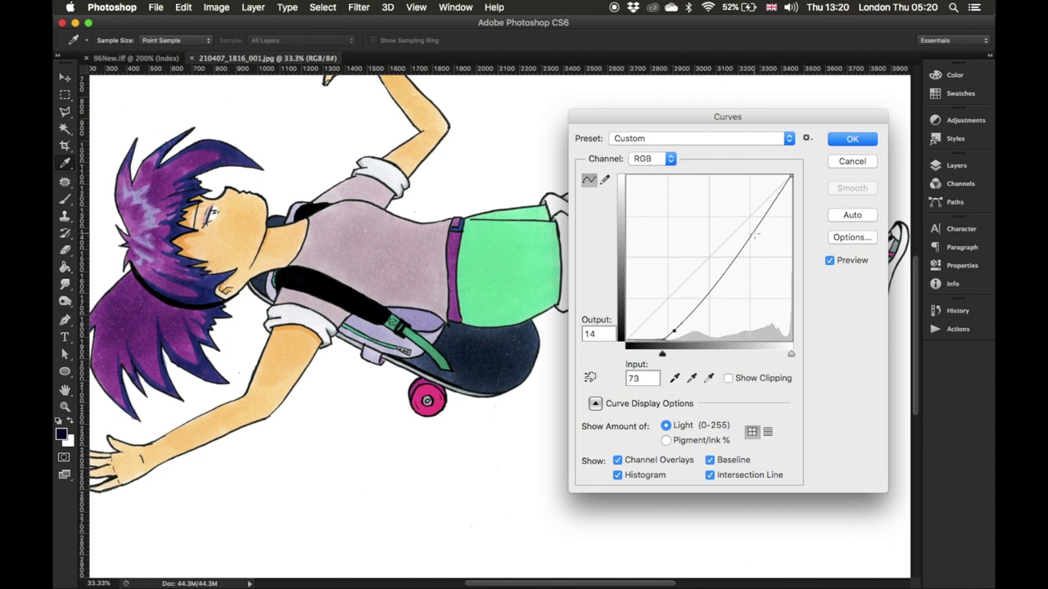
{"action": "left_click_drag", "start_coordinate": [747, 238], "coordinate": [738, 236]}
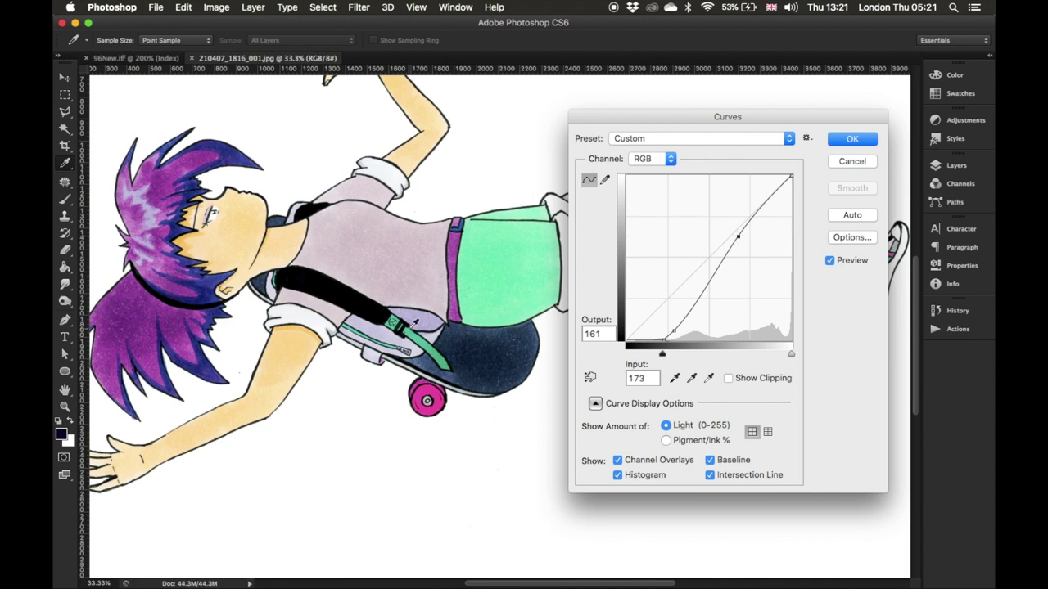
{"action": "scroll", "coordinate": [414, 322], "scroll_direction": "left", "scroll_amount": 3}
{"action": "scroll", "coordinate": [413, 322], "scroll_direction": "down", "scroll_amount": 2}
{"action": "scroll", "coordinate": [413, 321], "scroll_direction": "right", "scroll_amount": 3}
{"action": "scroll", "coordinate": [414, 322], "scroll_direction": "up", "scroll_amount": 2}
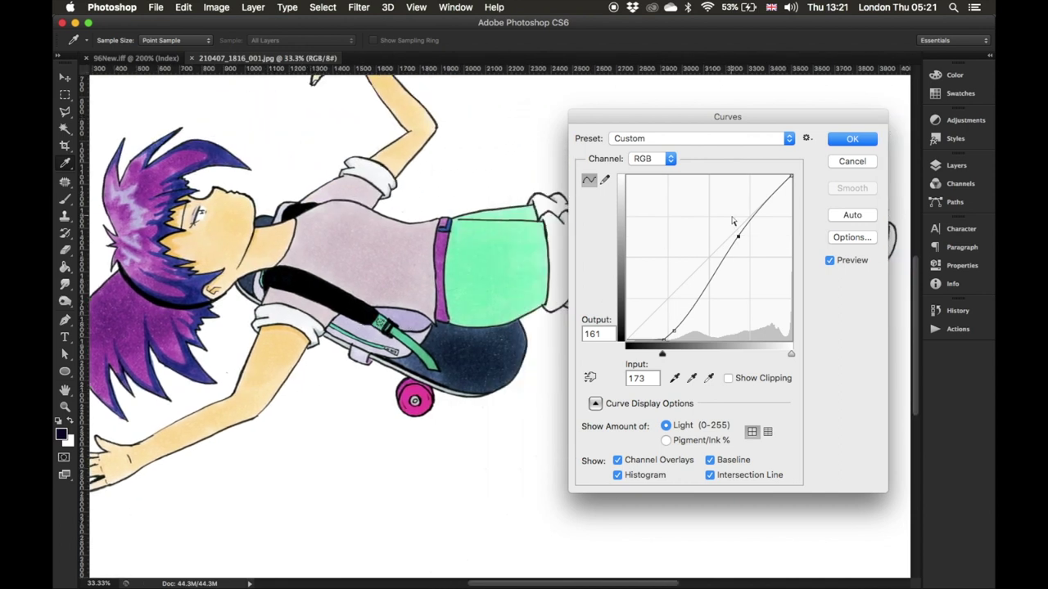
{"action": "scroll", "coordinate": [548, 231], "scroll_direction": "up", "scroll_amount": 4}
{"action": "scroll", "coordinate": [548, 231], "scroll_direction": "right", "scroll_amount": 1}
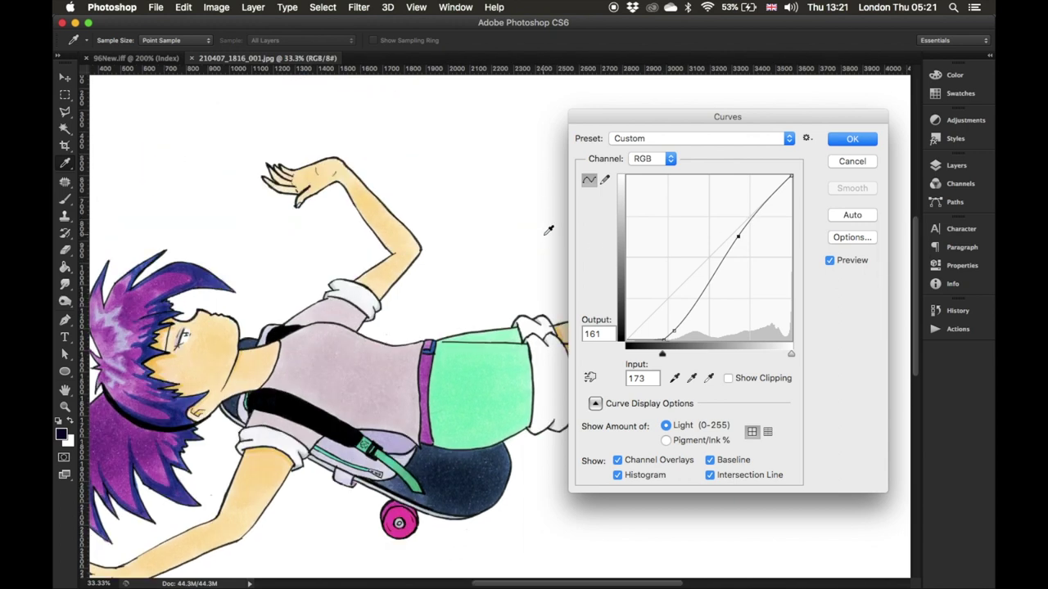
{"action": "scroll", "coordinate": [407, 250], "scroll_direction": "down", "scroll_amount": 3}
{"action": "scroll", "coordinate": [407, 250], "scroll_direction": "left", "scroll_amount": 2}
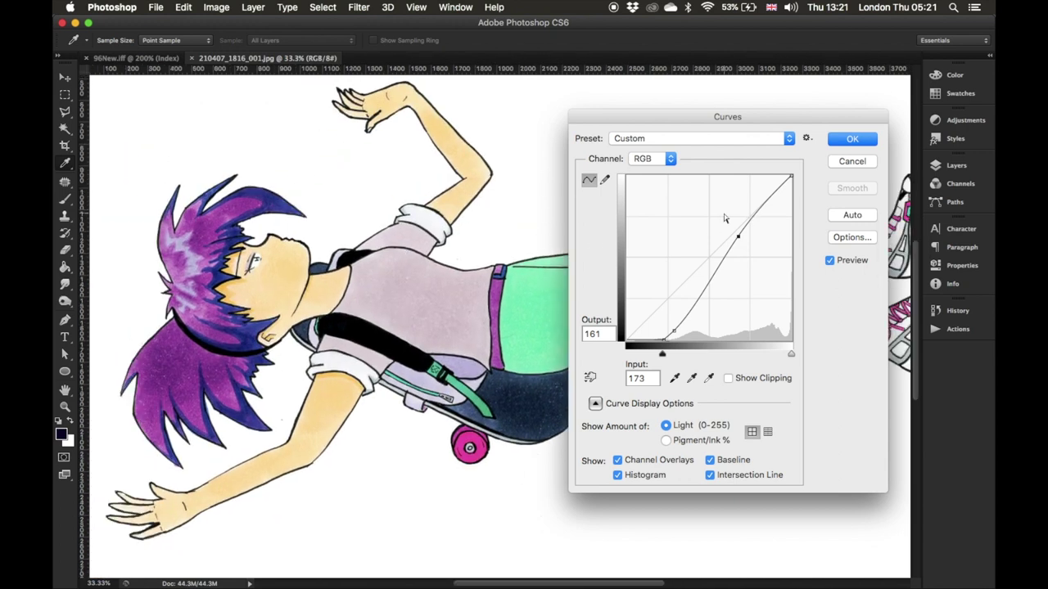
{"action": "mouse_move", "coordinate": [738, 236]}
{"action": "left_mouse_down"}
{"action": "mouse_move", "coordinate": [737, 226]}
{"action": "mouse_move", "coordinate": [740, 236]}
{"action": "left_mouse_up"}
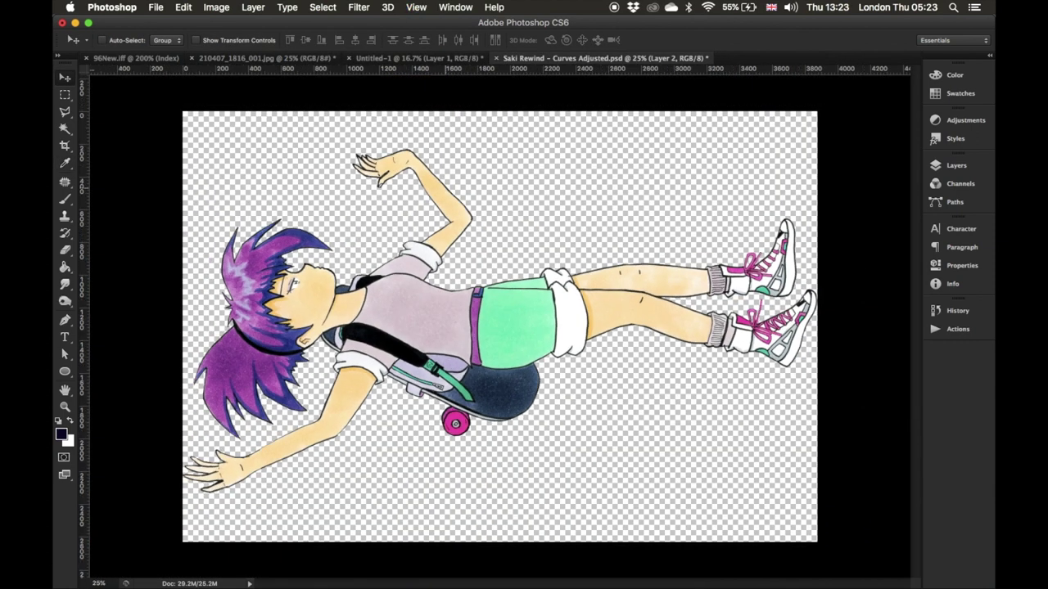
Resize the image to 290 pixels wide with constrained proportions, using Bicubic Smoother resampling
{"action": "key", "text": "super+alt+i"}
{"action": "left_click", "coordinate": [483, 370]}
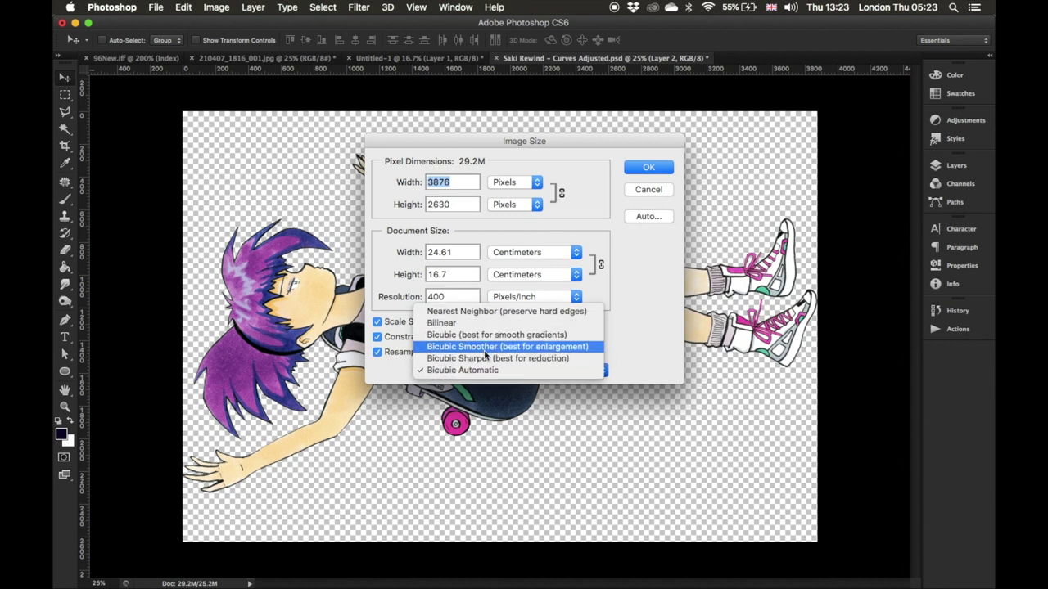
{"action": "left_click", "coordinate": [485, 347]}
{"action": "type", "text": "290"}
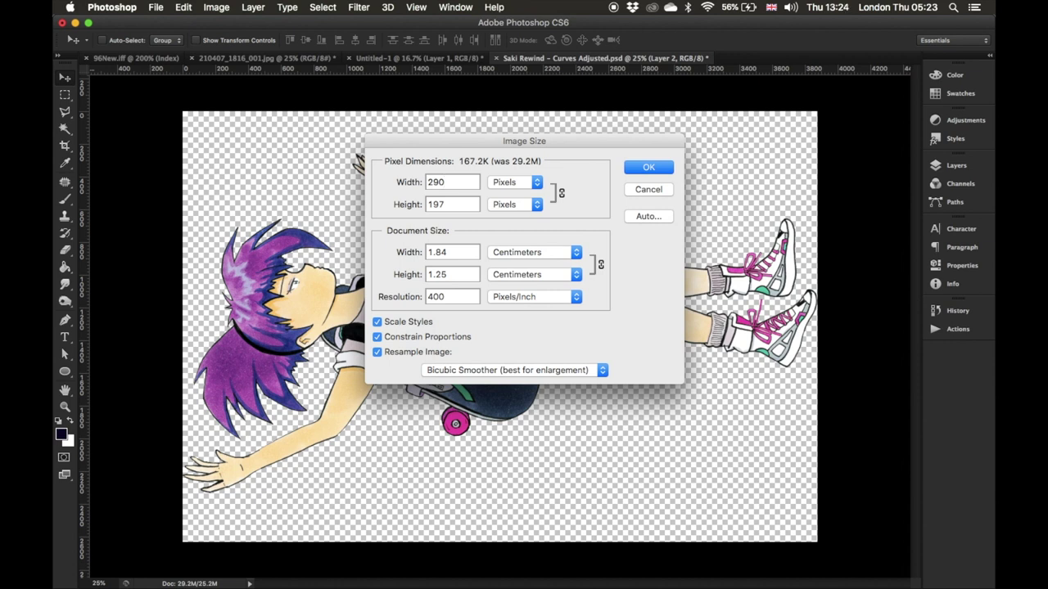
{"action": "key", "text": "Return"}
Fill Layer 2 behind the character with the dark navy foreground colour 0a0529
{"action": "key", "text": "super+plus"}
{"action": "key", "text": "super+plus"}
{"action": "key", "text": "super+plus"}
{"action": "key", "text": "super+plus"}
{"action": "key", "text": "super+plus"}
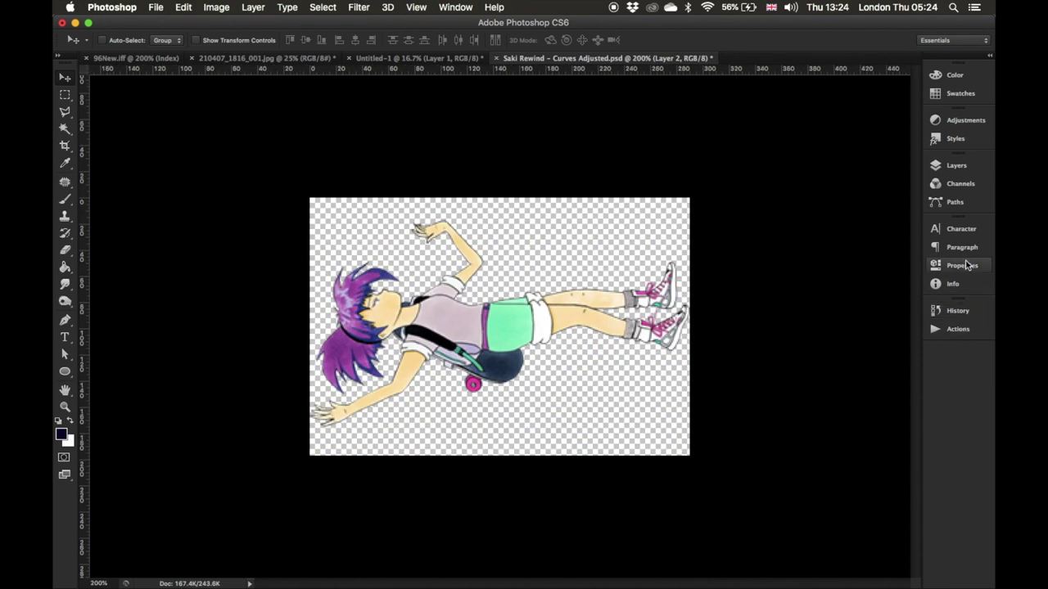
{"action": "left_click", "coordinate": [958, 166]}
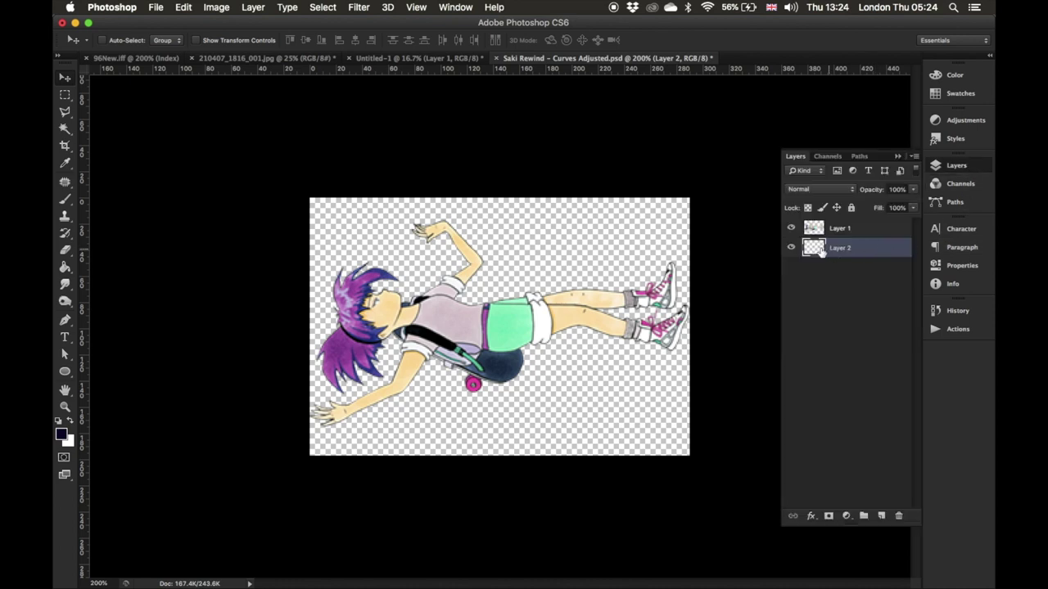
{"action": "left_click", "coordinate": [61, 435]}
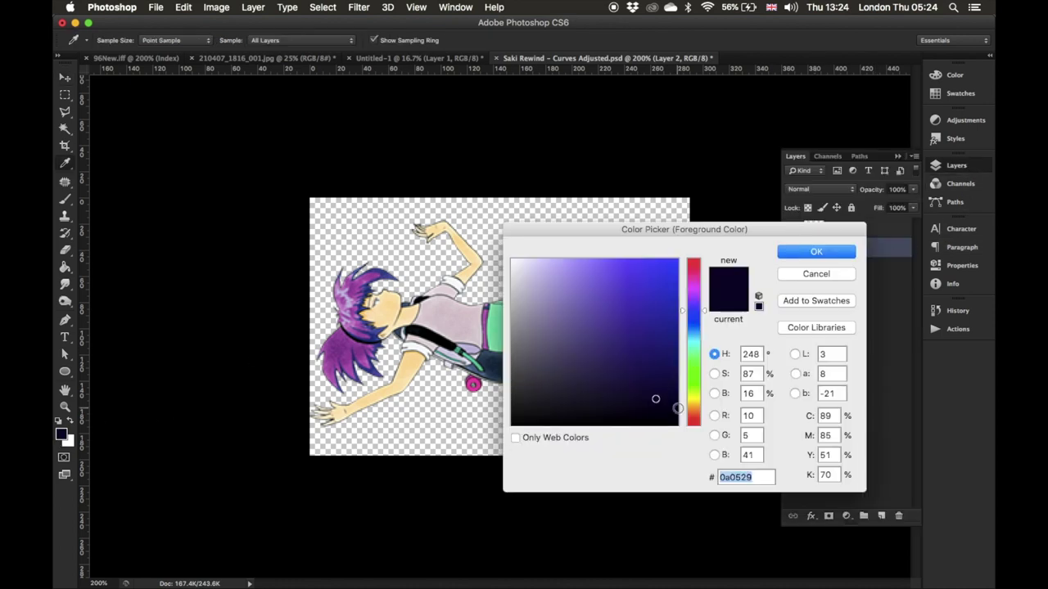
{"action": "left_click", "coordinate": [813, 252]}
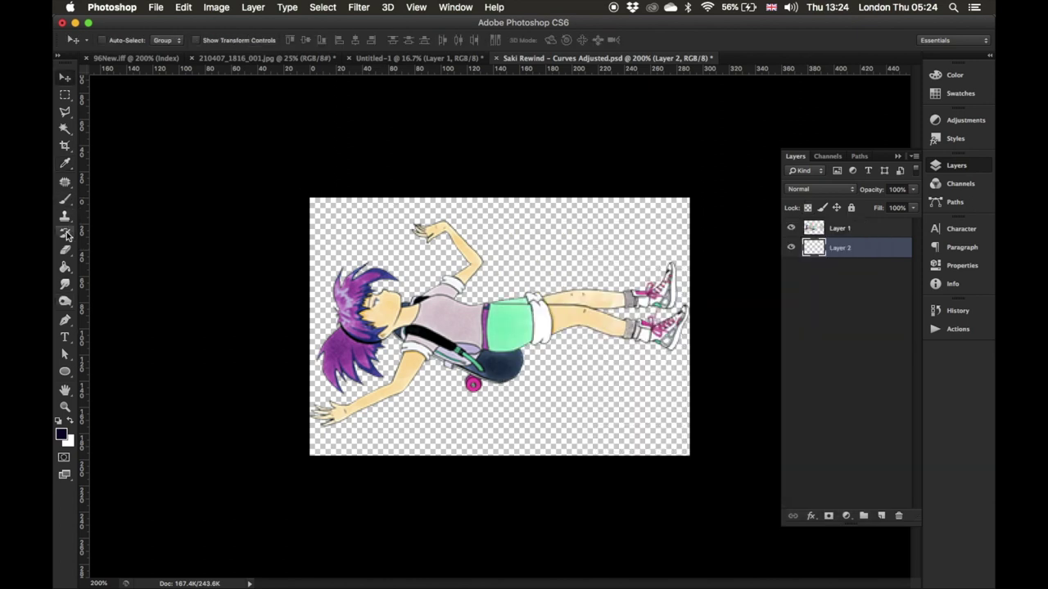
{"action": "left_click", "coordinate": [65, 266]}
{"action": "left_click", "coordinate": [546, 391]}
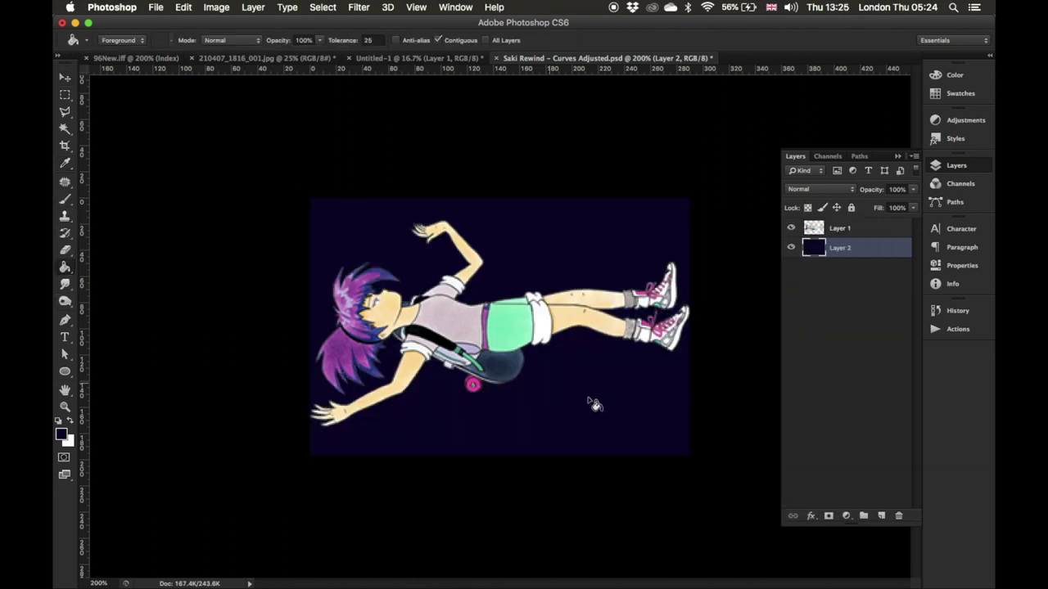
Start converting the image to Indexed Color mode and accept merging its layers
{"action": "scroll", "coordinate": [374, 435], "scroll_direction": "up", "scroll_amount": 5}
{"action": "scroll", "coordinate": [374, 441], "scroll_direction": "down", "scroll_amount": 2}
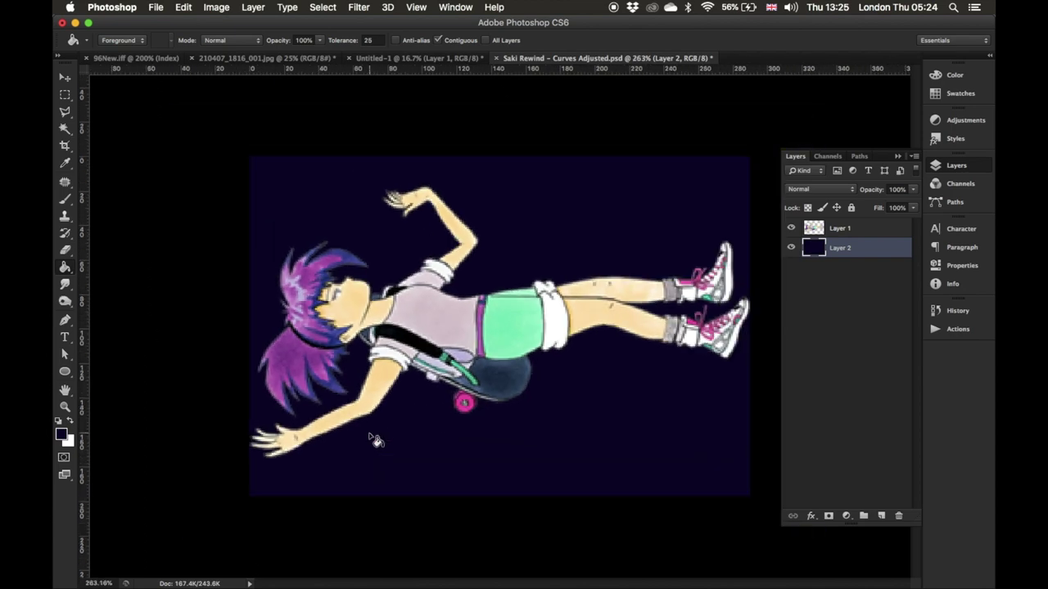
{"action": "left_click", "coordinate": [220, 8]}
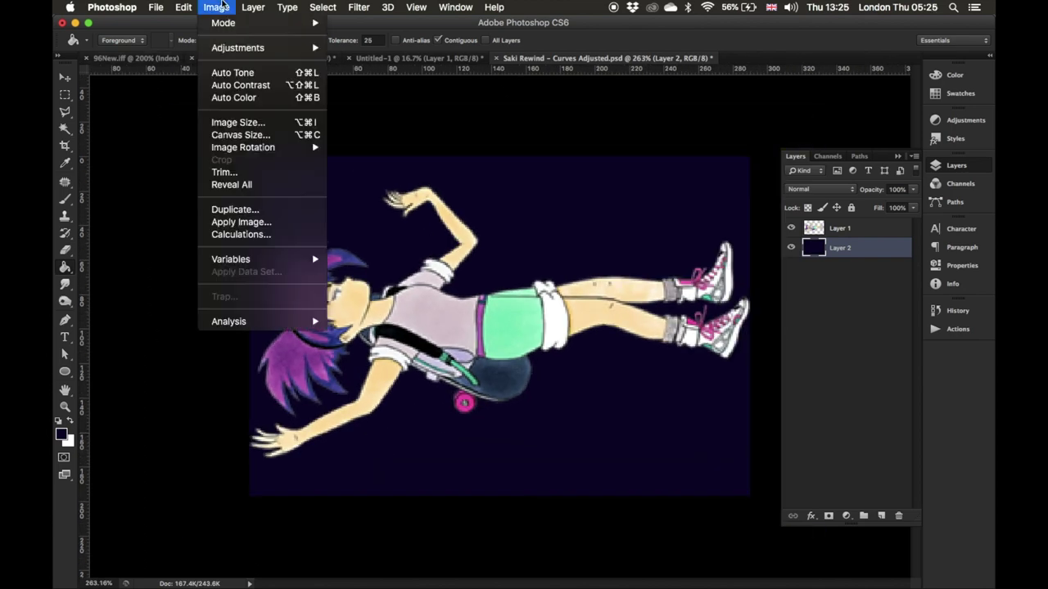
{"action": "mouse_move", "coordinate": [226, 25]}
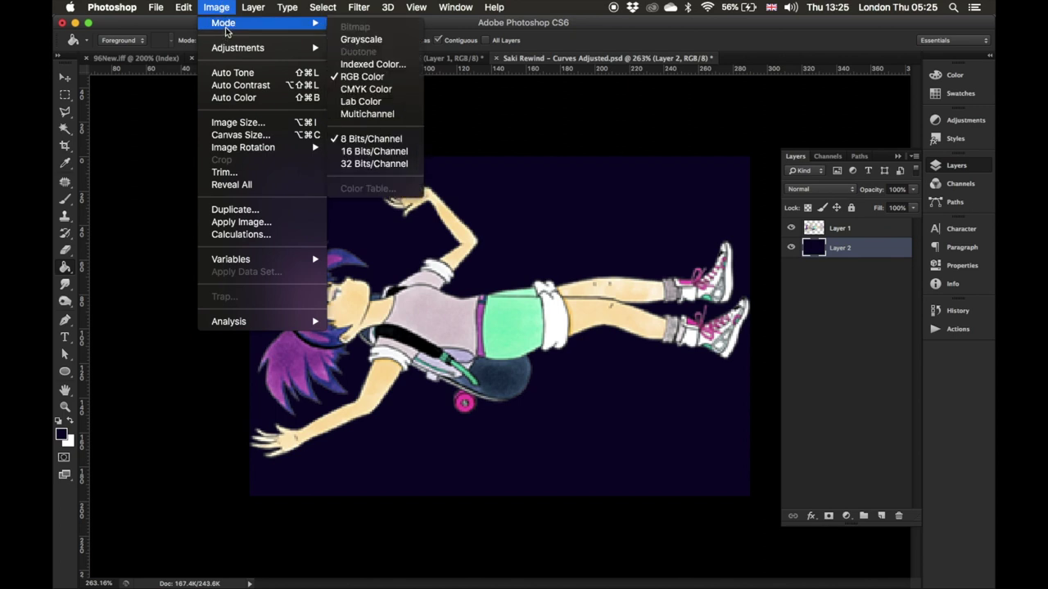
{"action": "left_click", "coordinate": [360, 66]}
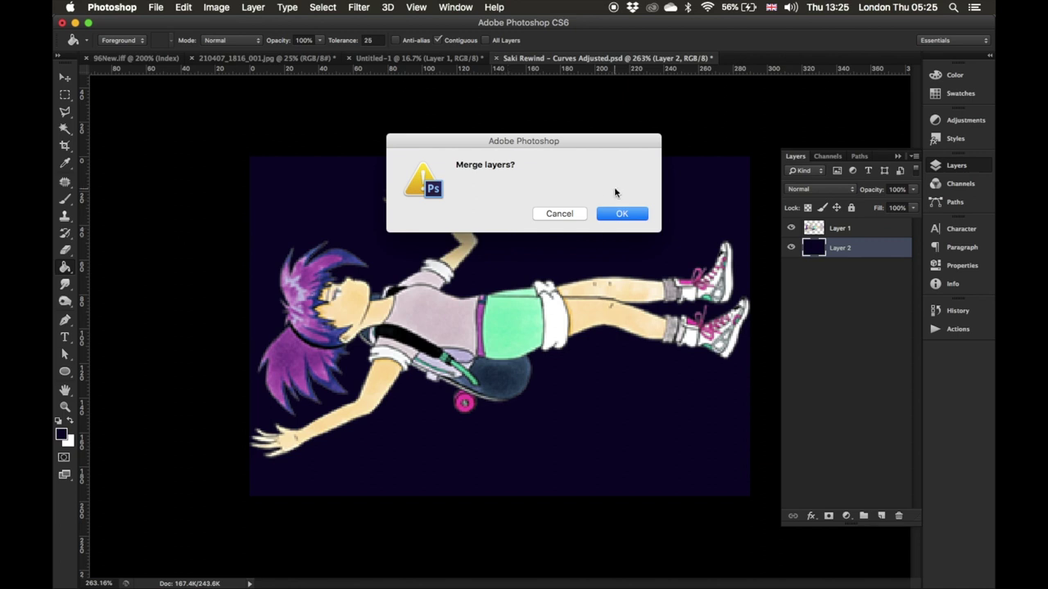
{"action": "left_click", "coordinate": [620, 217]}
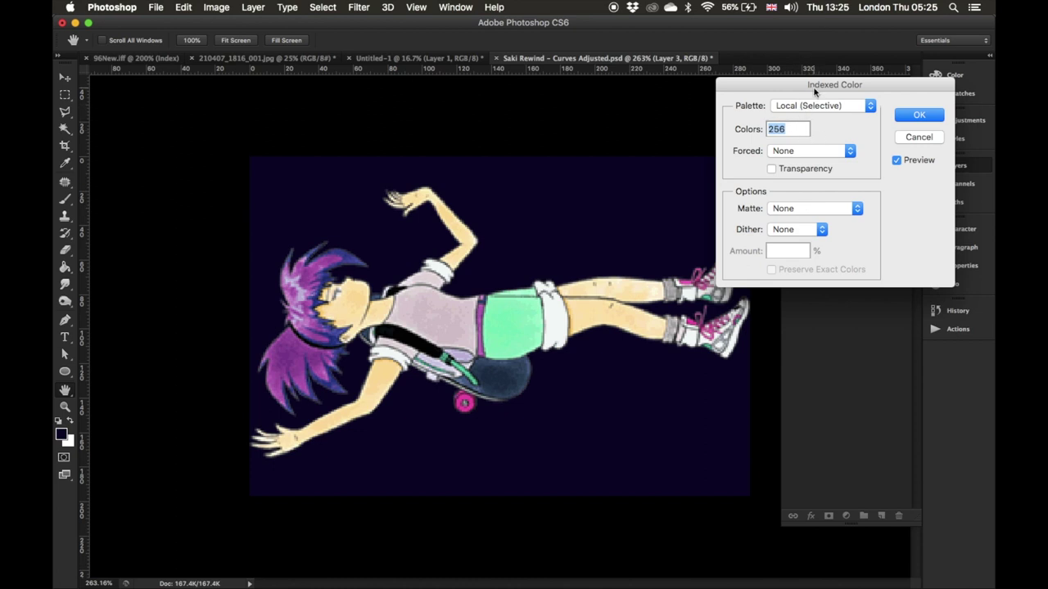
Complete the conversion with a 256-colour Local (Selective) palette, forced Black and White, and no dithering
{"action": "left_click_drag", "start_coordinate": [814, 92], "coordinate": [768, 98]}
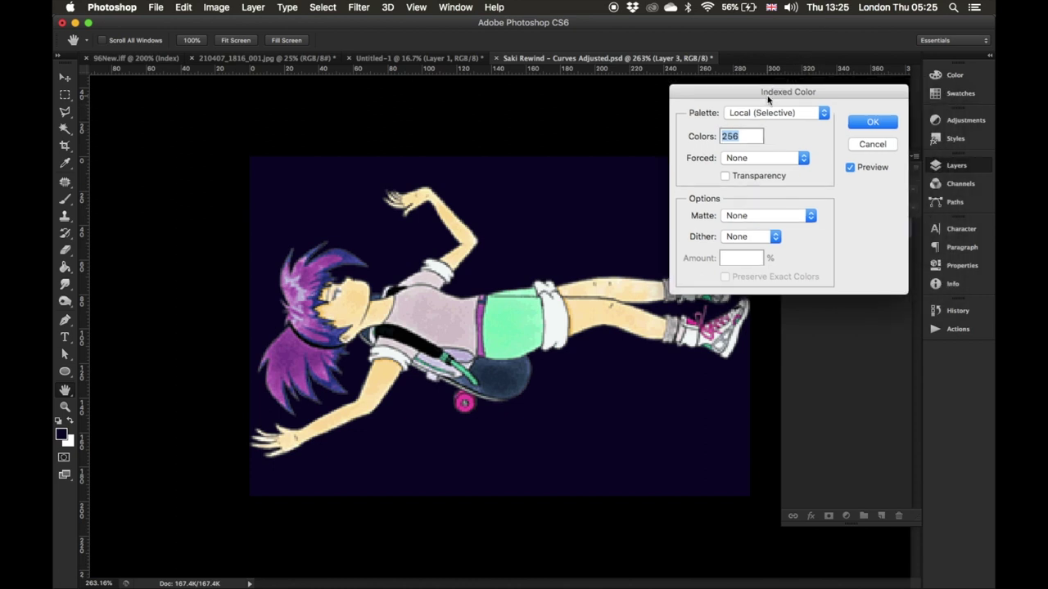
{"action": "left_click", "coordinate": [759, 160]}
{"action": "left_click", "coordinate": [759, 178]}
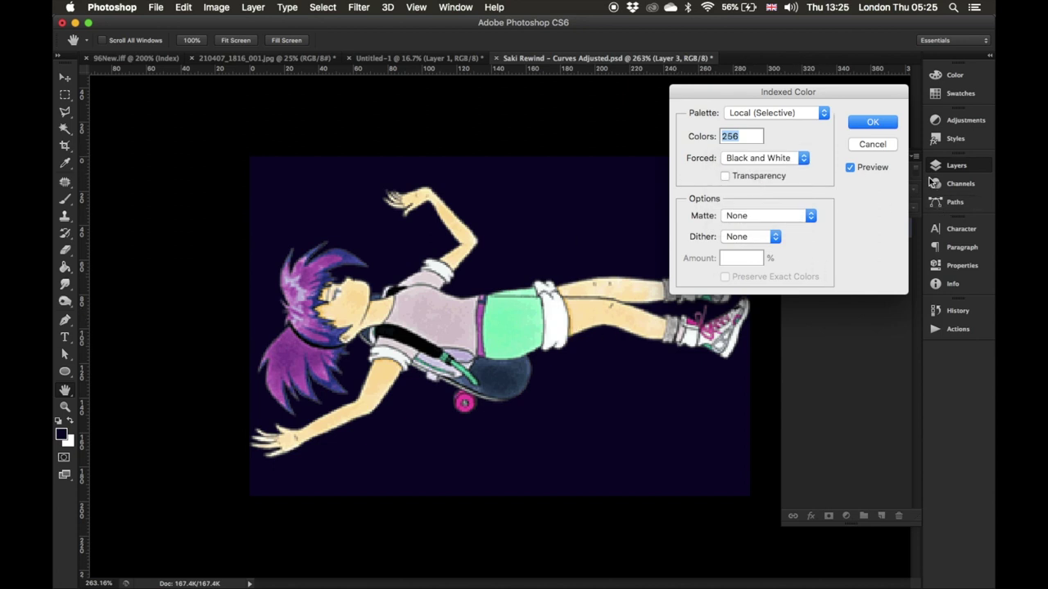
{"action": "left_click", "coordinate": [873, 121]}
{"action": "key", "text": "g"}
{"action": "scroll", "coordinate": [542, 335], "scroll_direction": "up", "scroll_amount": 2}
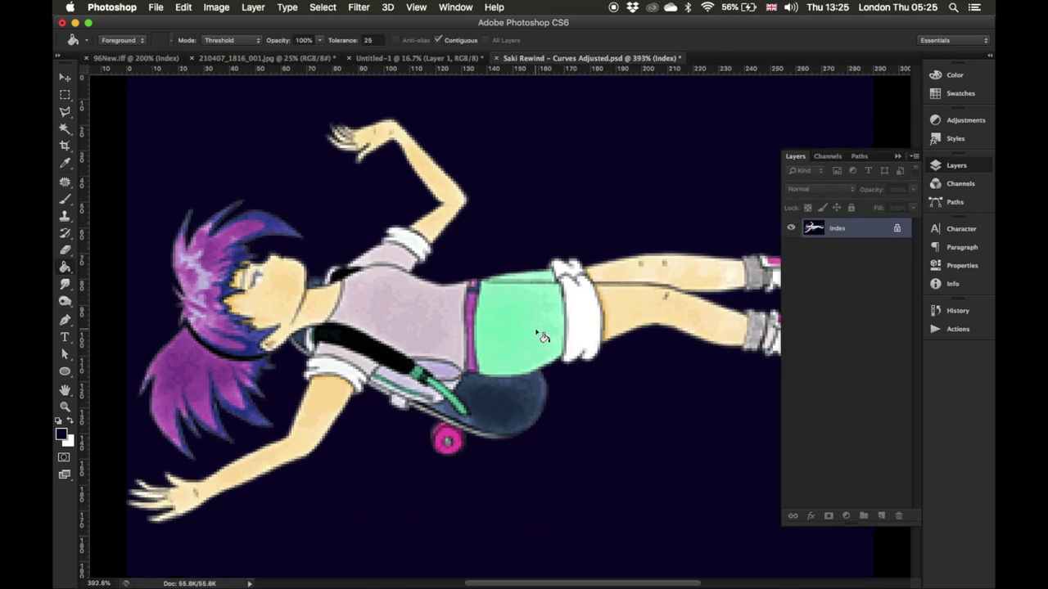
{"action": "scroll", "coordinate": [542, 336], "scroll_direction": "down", "scroll_amount": 2}
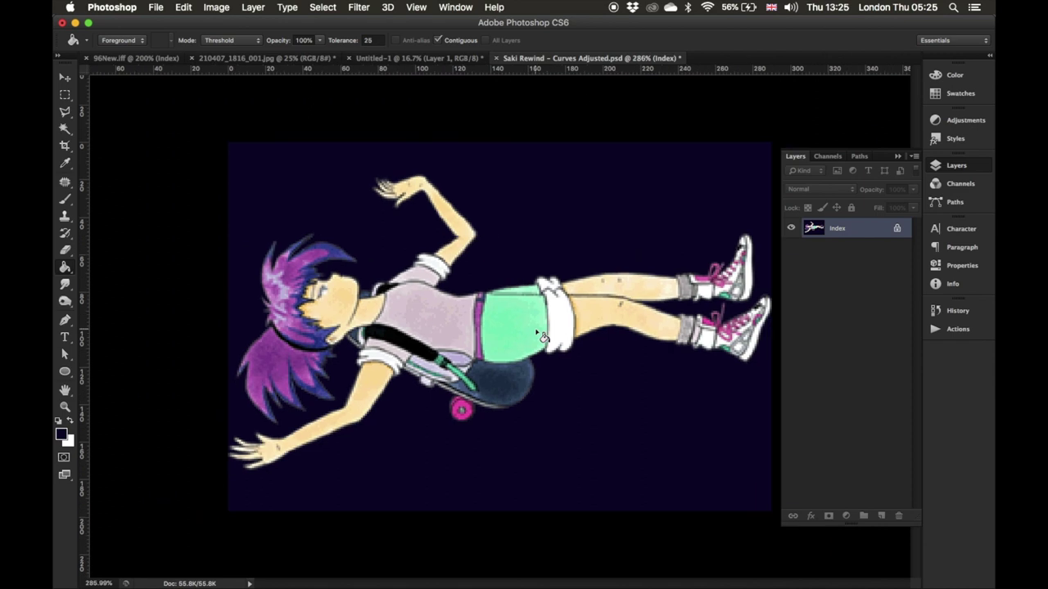
{"action": "left_click", "coordinate": [898, 156]}
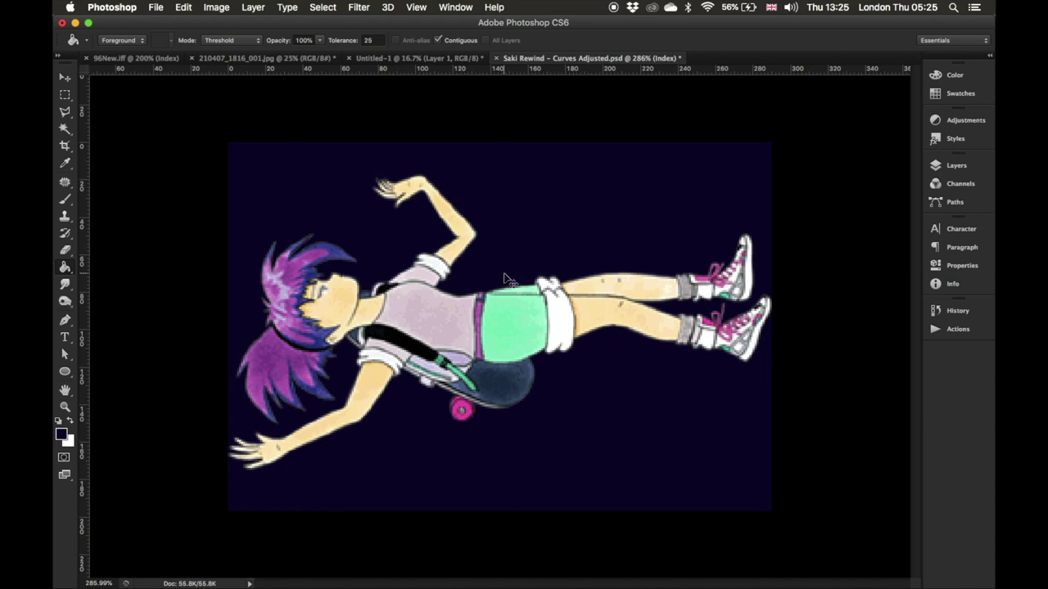
Start saving the image as a new file and create a folder named Recording inside Saki Rewind for it
{"action": "left_click", "coordinate": [156, 7]}
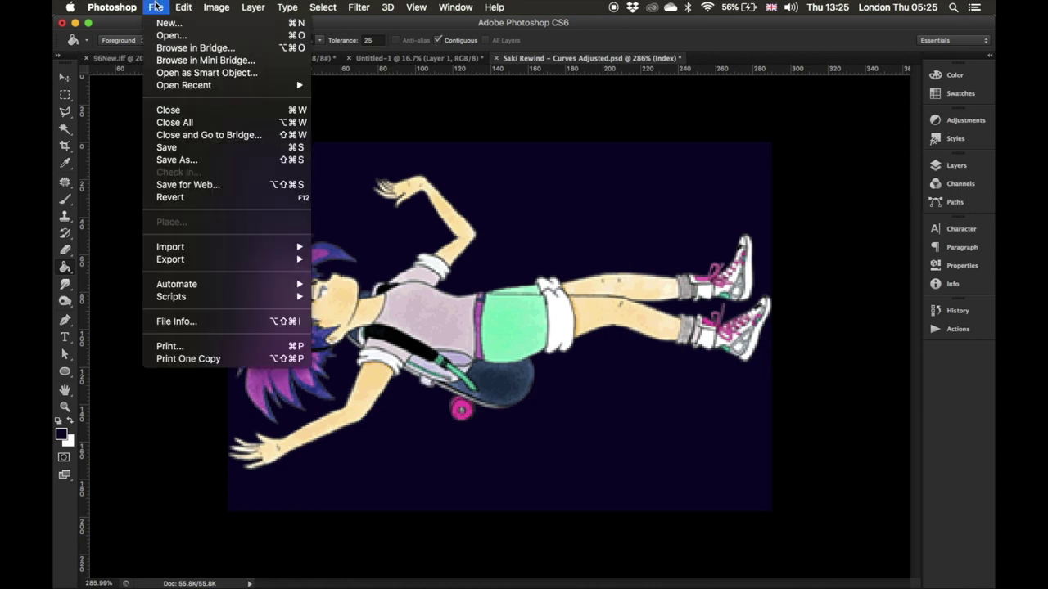
{"action": "left_click", "coordinate": [172, 159]}
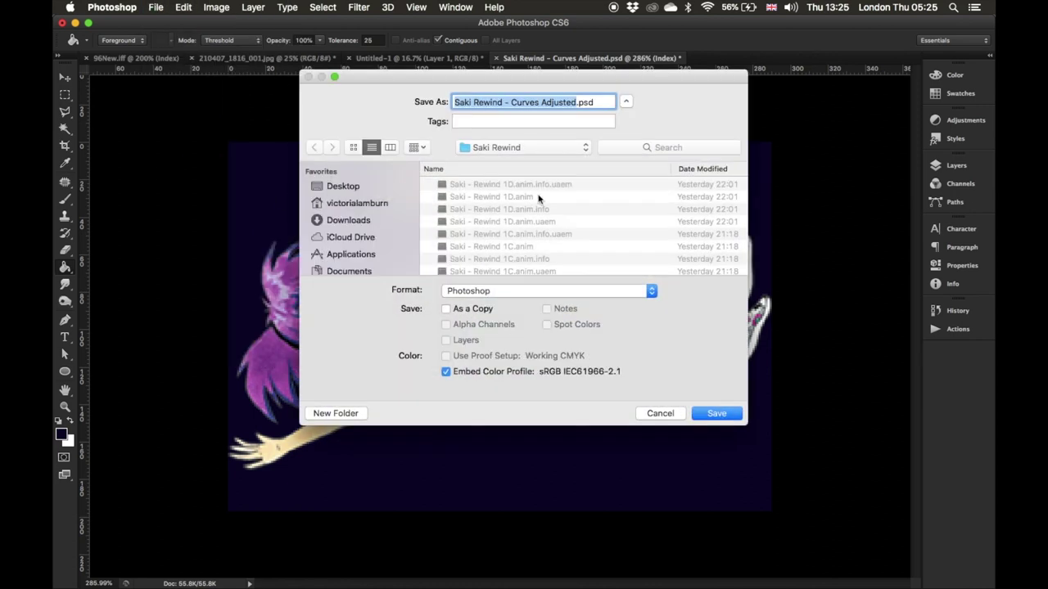
{"action": "key", "text": "super+shift+n"}
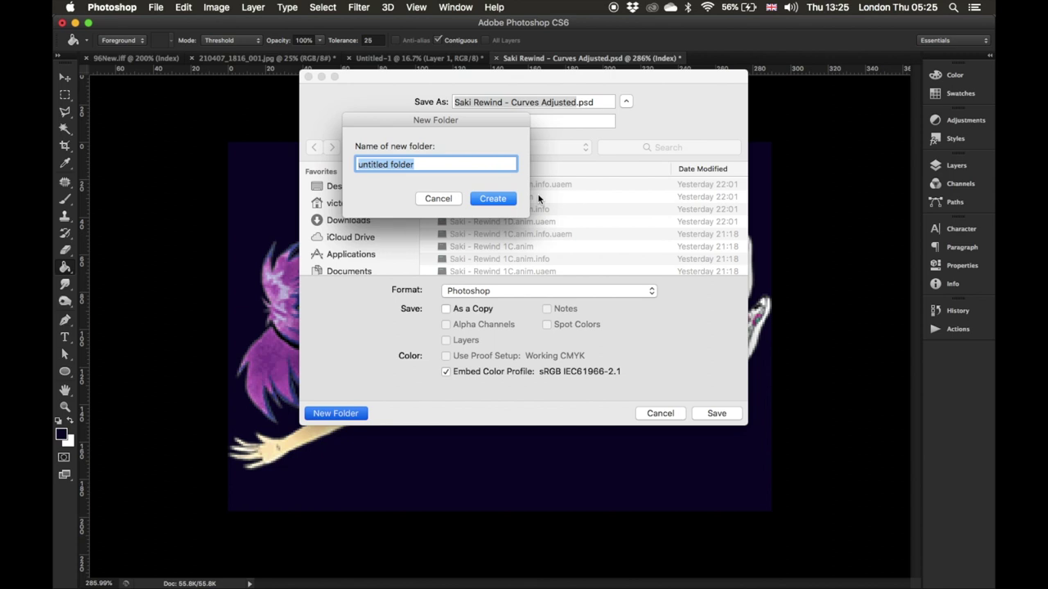
{"action": "type", "text": "Recording"}
{"action": "key", "text": "Return"}
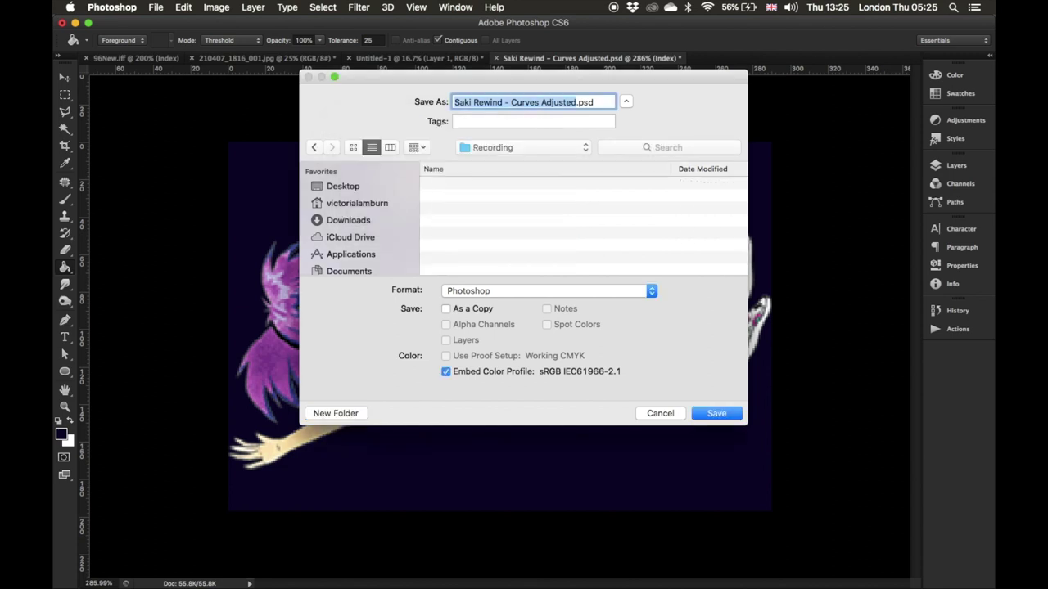
Save the image in the Recording folder in IFF Format as Saki - Rewind - 256 Amiga.iff, using the Amiga platform option
{"action": "left_click", "coordinate": [449, 291]}
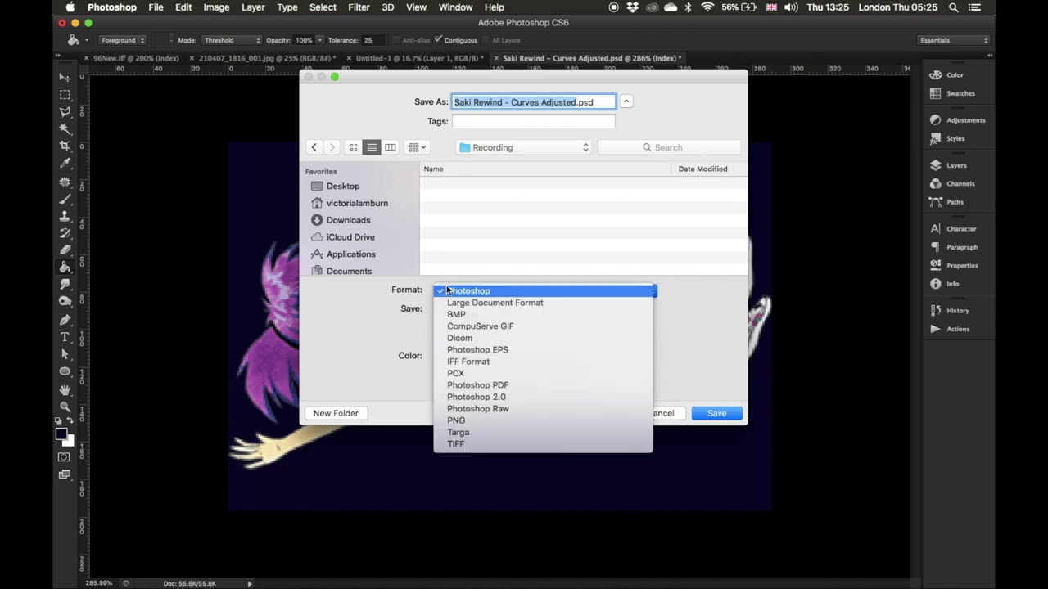
{"action": "left_click", "coordinate": [464, 361]}
{"action": "type", "text": "Sak"}
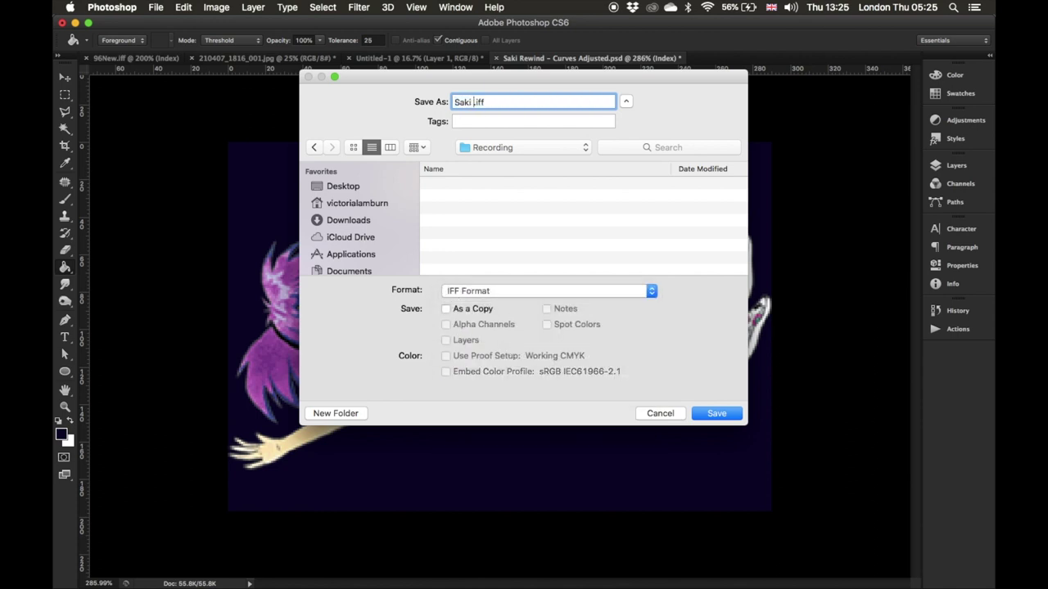
{"action": "type", "text": "i - Rewind - 256 Amiga"}
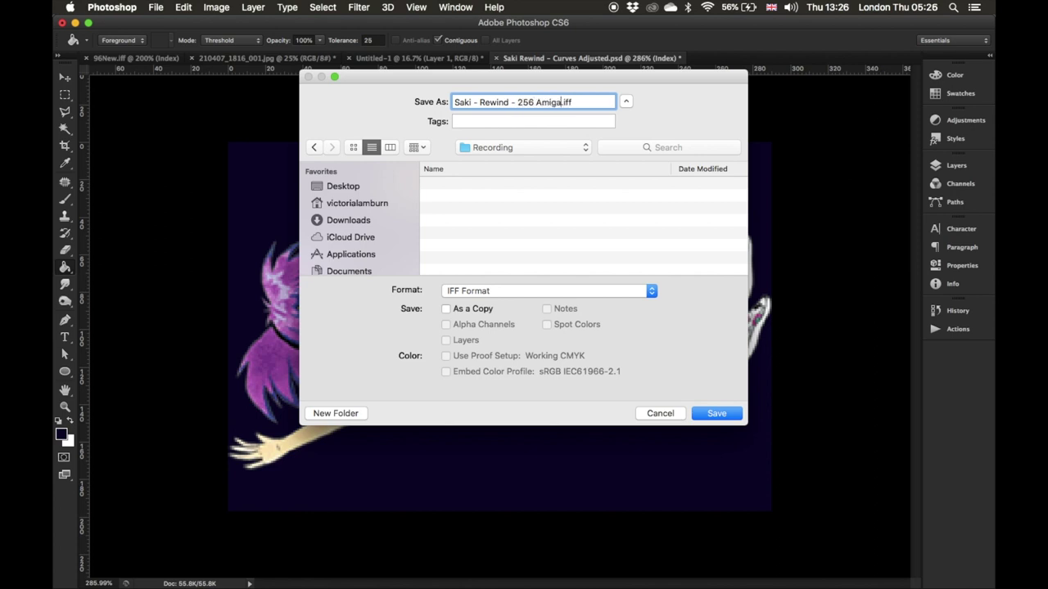
{"action": "key", "text": "Return"}
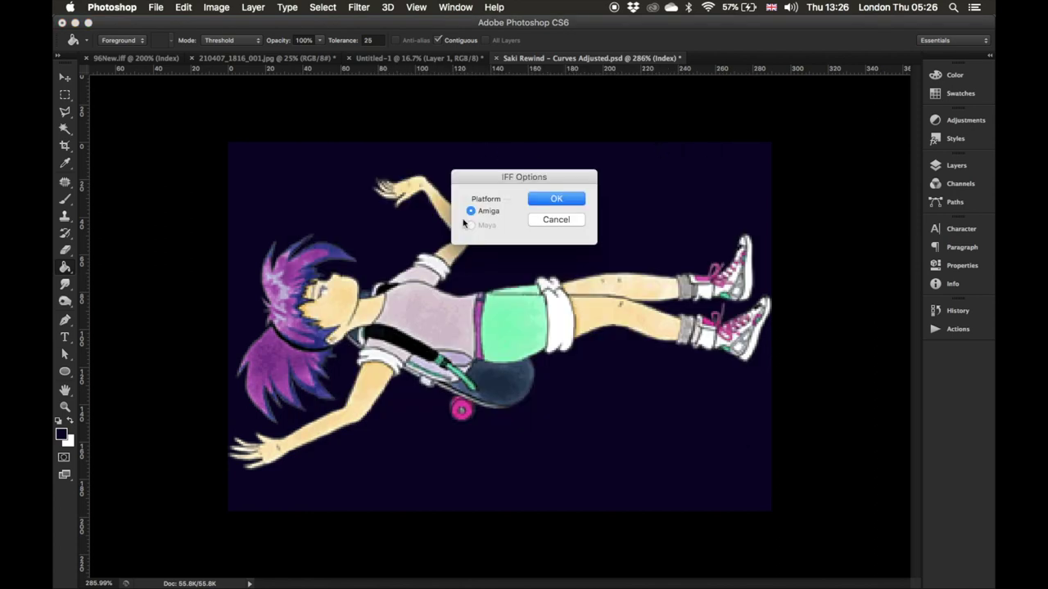
{"action": "left_click", "coordinate": [571, 197]}
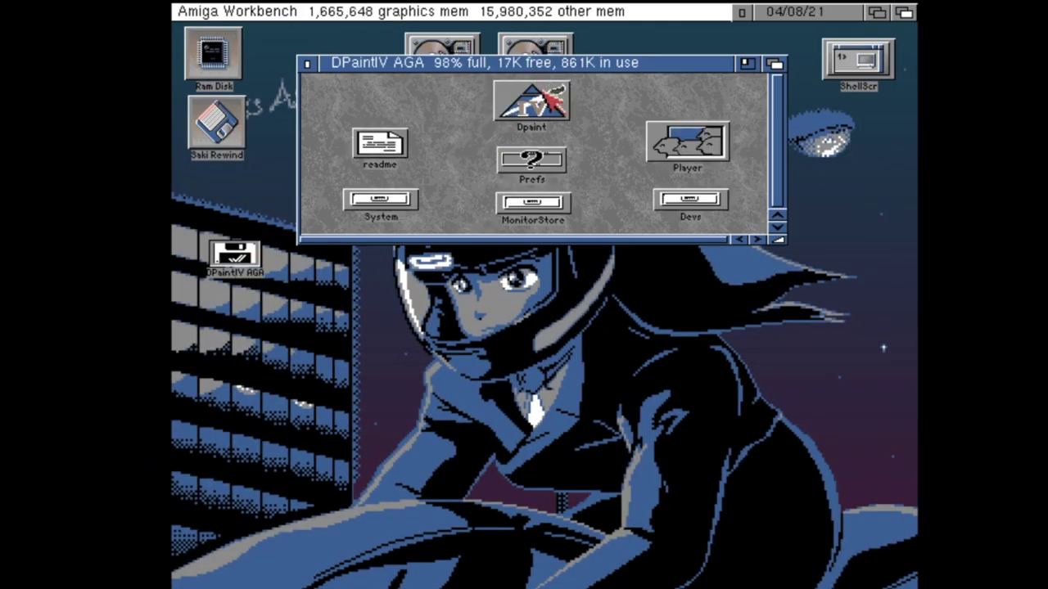
Launch Deluxe Paint from the DPaintIV AGA disk with the PAL:HAM+ 320x256 display mode and a palette size of 16
{"action": "double_click", "coordinate": [543, 92]}
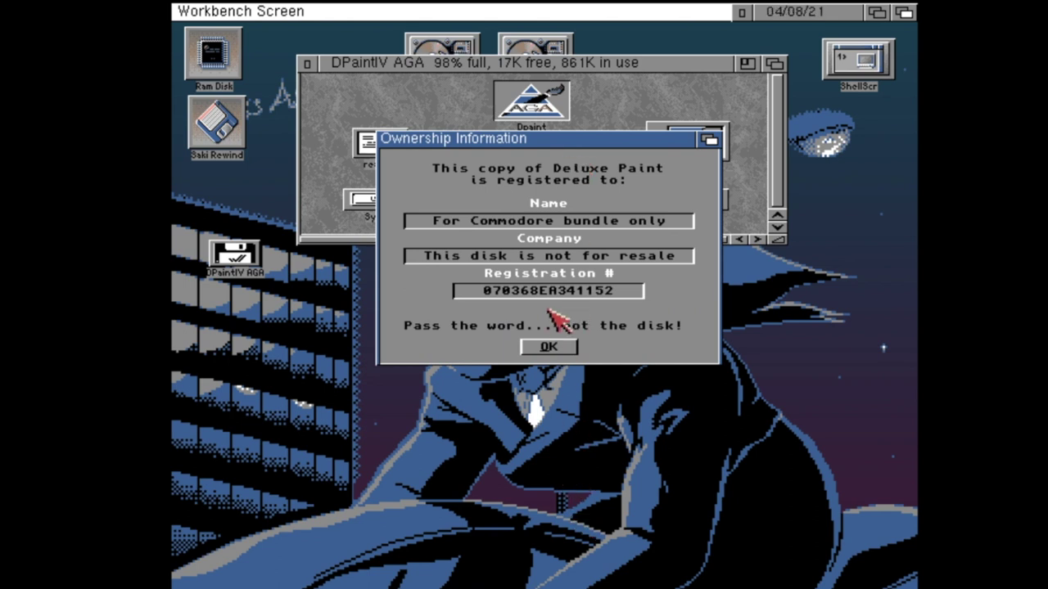
{"action": "left_click", "coordinate": [548, 347]}
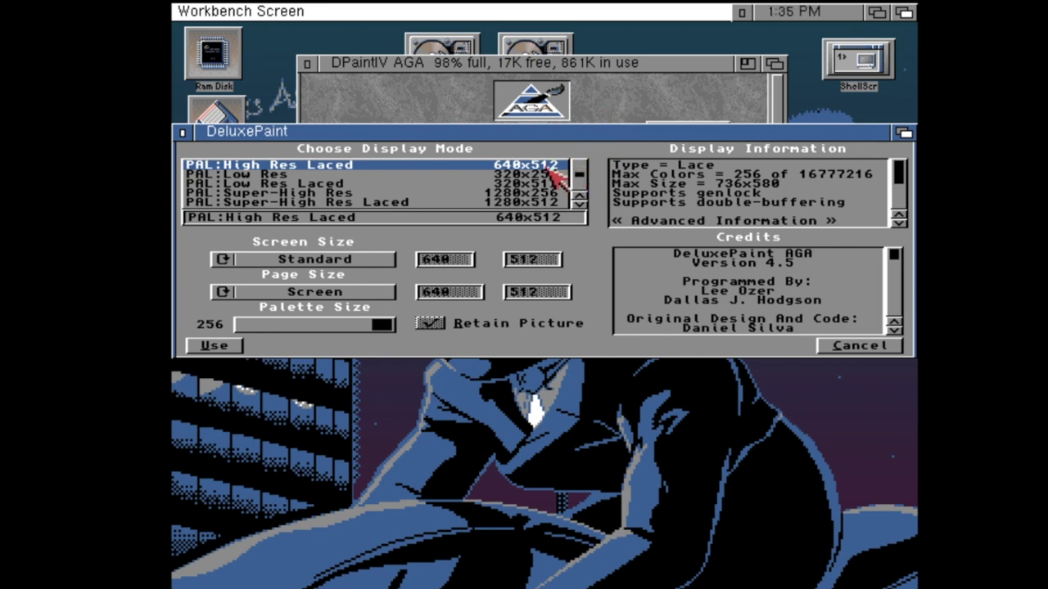
{"action": "left_click", "coordinate": [583, 170]}
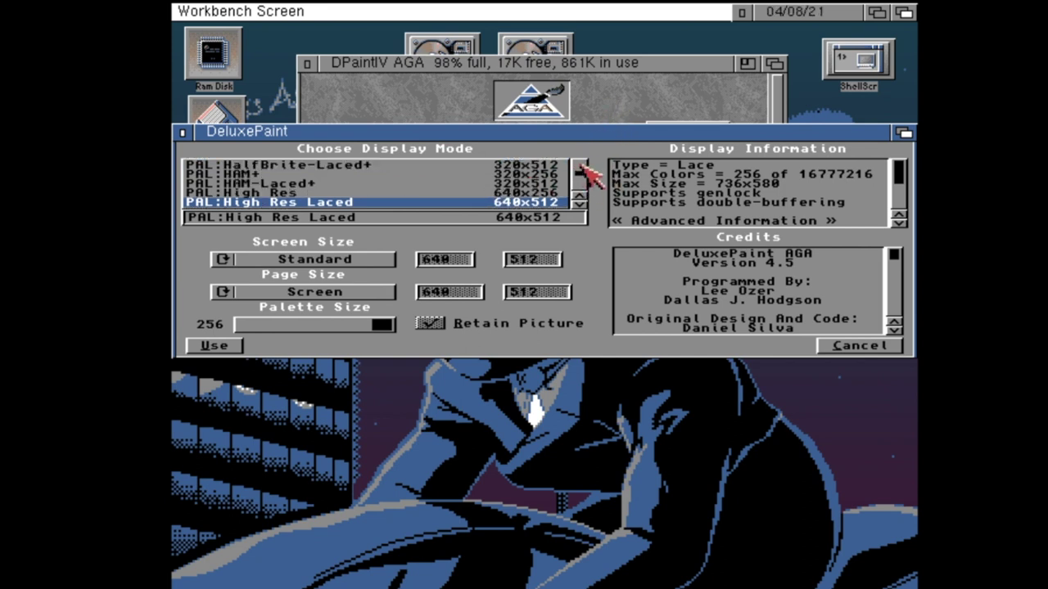
{"action": "left_click", "coordinate": [451, 173]}
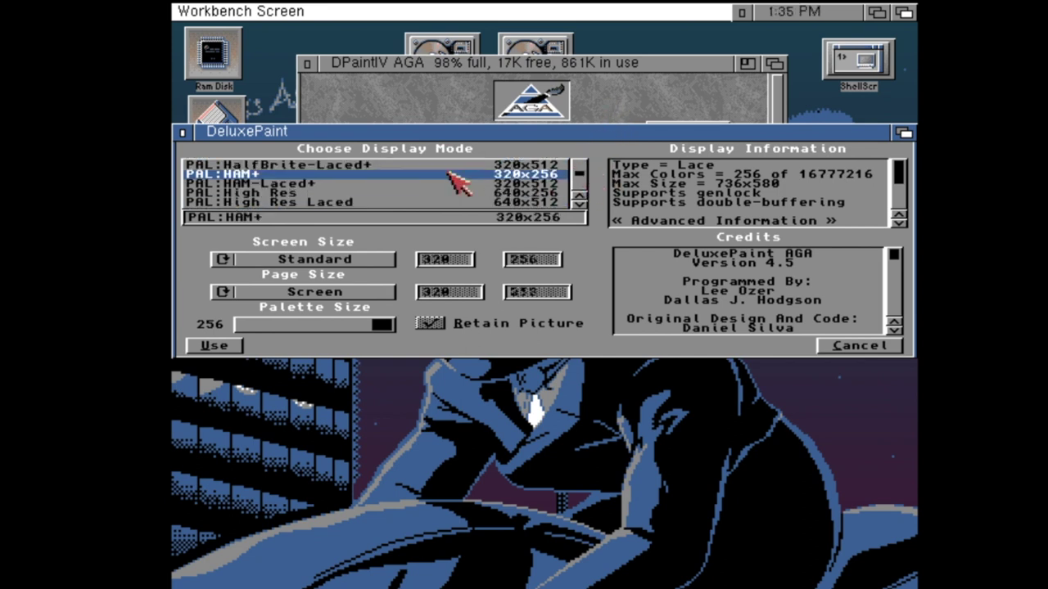
{"action": "left_click", "coordinate": [288, 326]}
{"action": "left_click", "coordinate": [215, 341]}
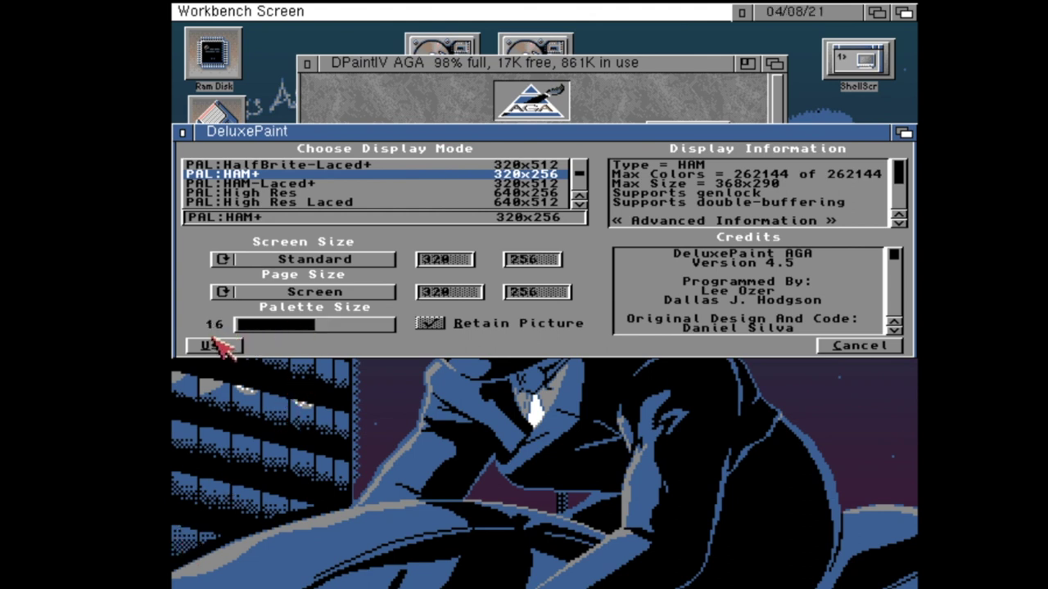
{"action": "left_click", "coordinate": [212, 344]}
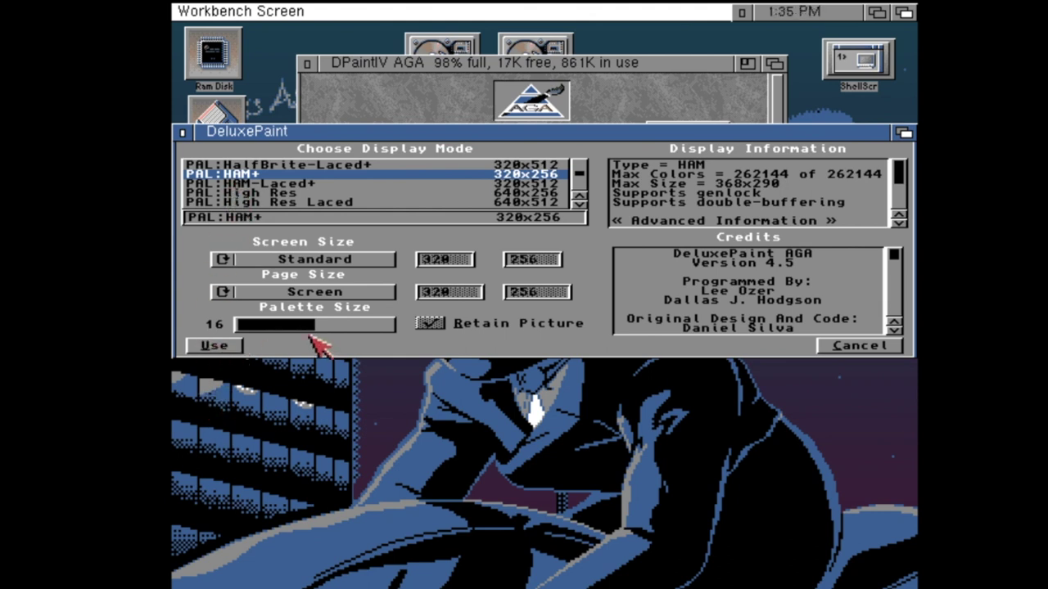
{"action": "left_click", "coordinate": [214, 345]}
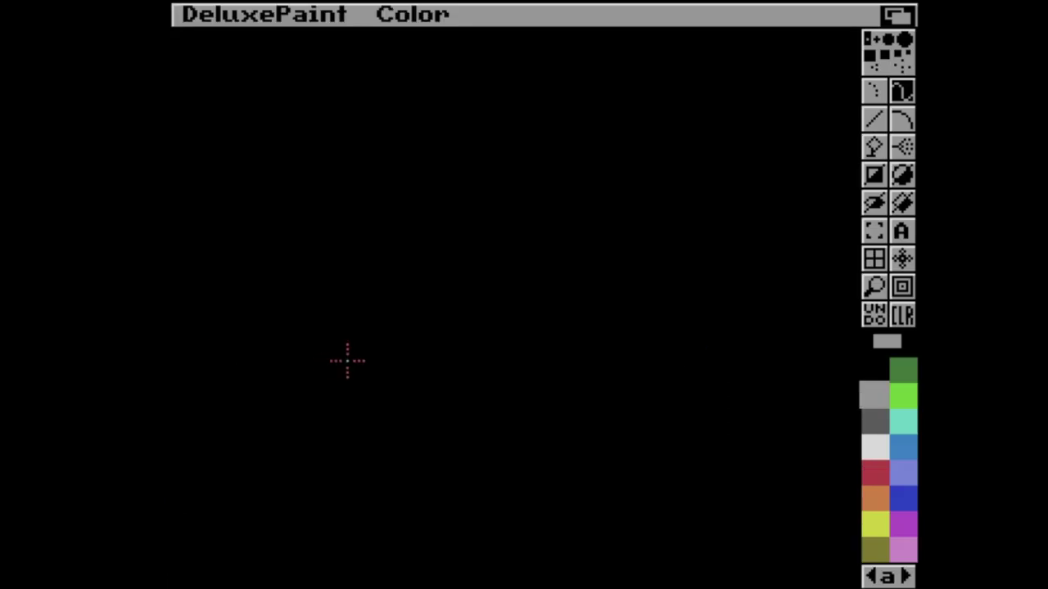
Load the converted character picture without changing to the file's format, and pick its dark navy background as the drawing colour
{"action": "right_click", "coordinate": [358, 14]}
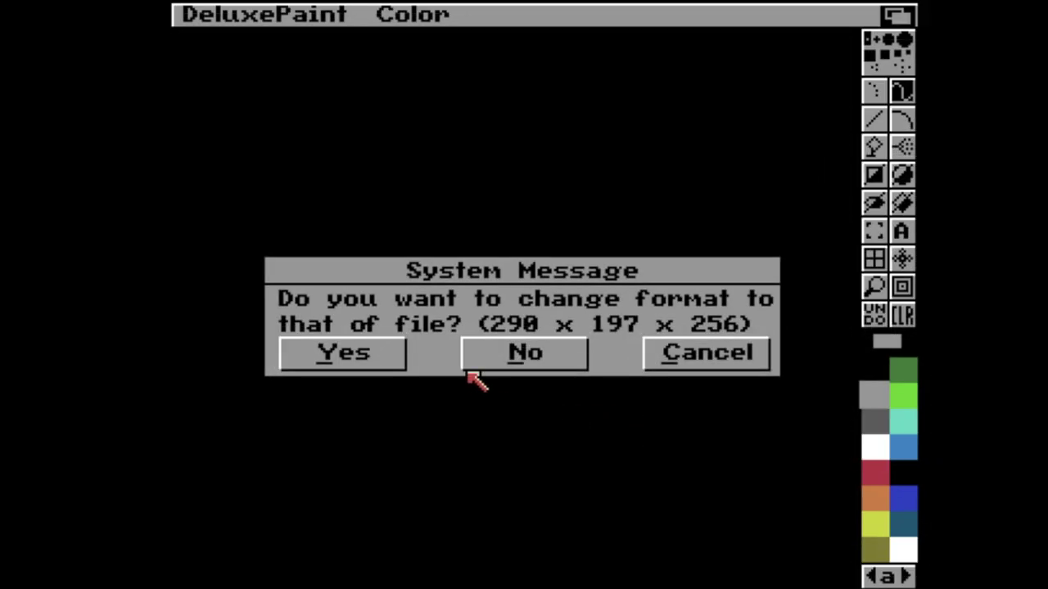
{"action": "left_click", "coordinate": [511, 356]}
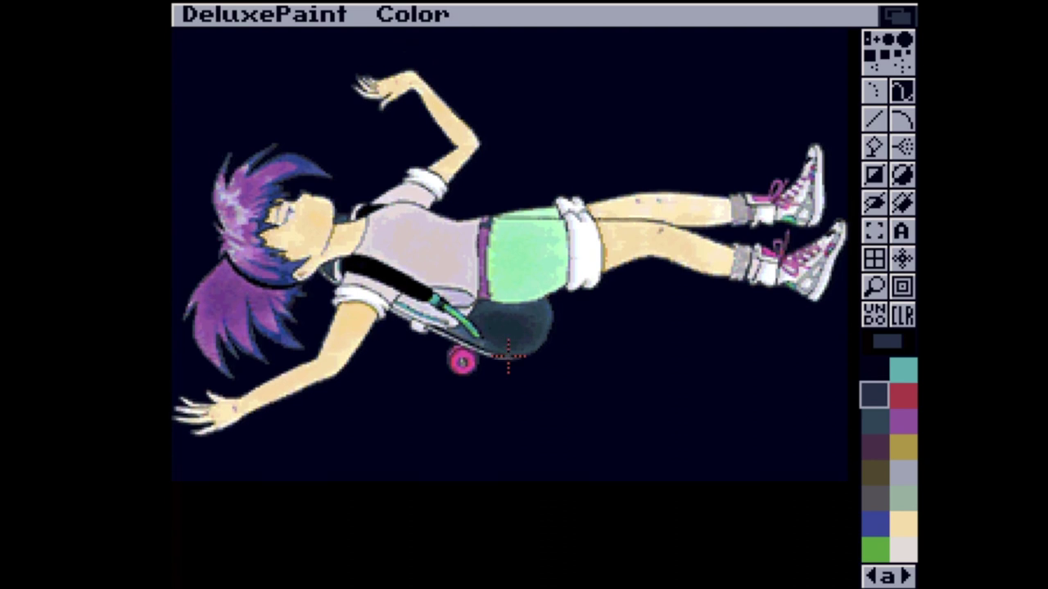
{"action": "key", "text": "comma"}
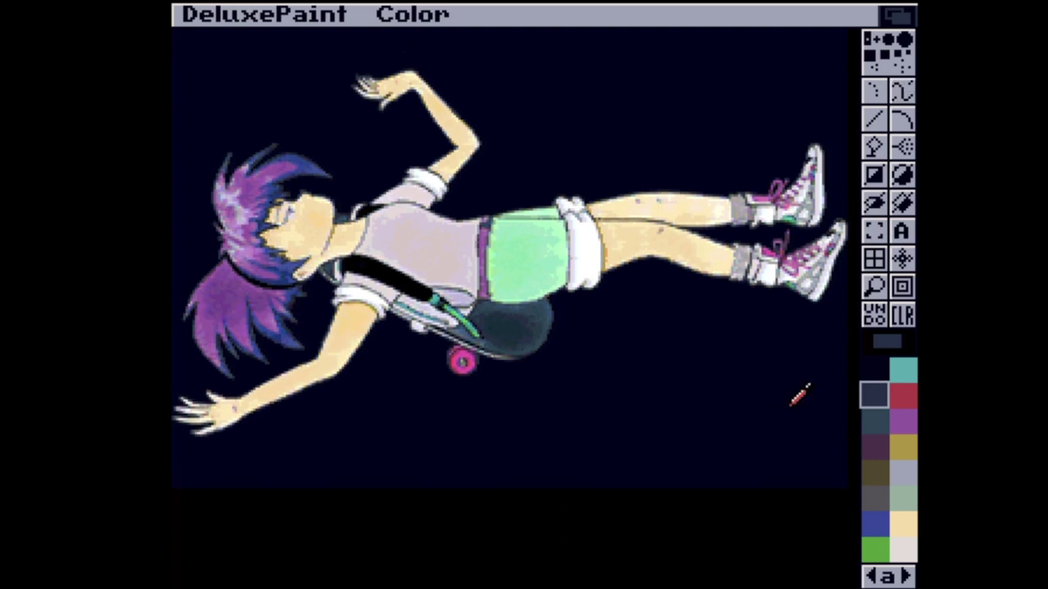
{"action": "left_click", "coordinate": [792, 403]}
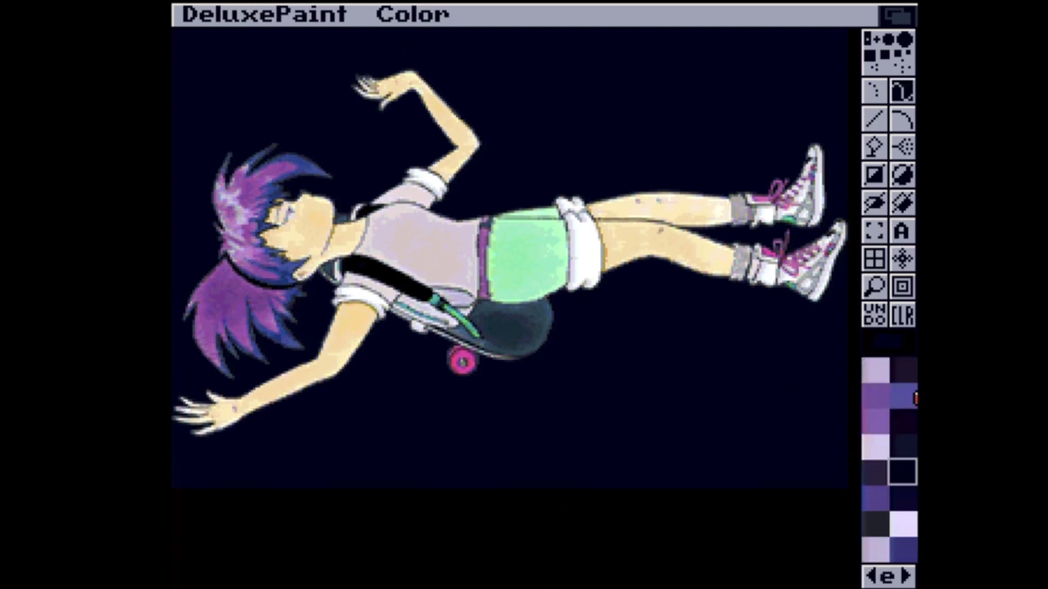
Browse through the palette pages to examine the colours loaded with the picture
{"action": "left_click", "coordinate": [872, 577]}
{"action": "left_click", "coordinate": [873, 577]}
{"action": "left_click", "coordinate": [873, 577]}
{"action": "left_click", "coordinate": [873, 577]}
{"action": "left_click", "coordinate": [874, 578]}
{"action": "left_click", "coordinate": [875, 578]}
{"action": "left_click", "coordinate": [874, 578]}
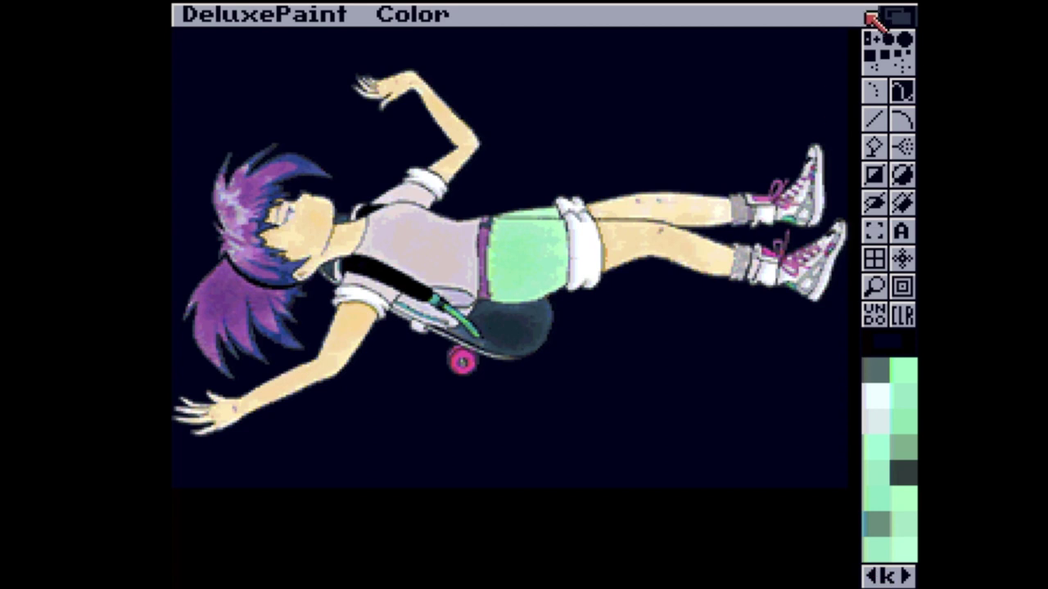
Fill the black margins around the picture with the picked dark navy and reposition the character nearer the centre of the canvas
{"action": "left_click", "coordinate": [874, 145]}
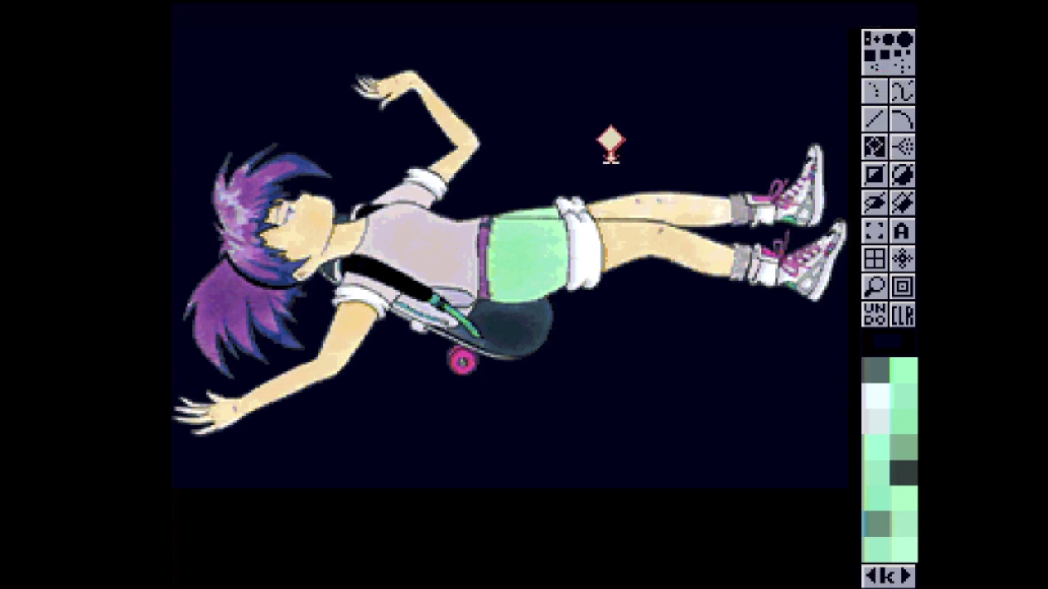
{"action": "key", "text": "F1"}
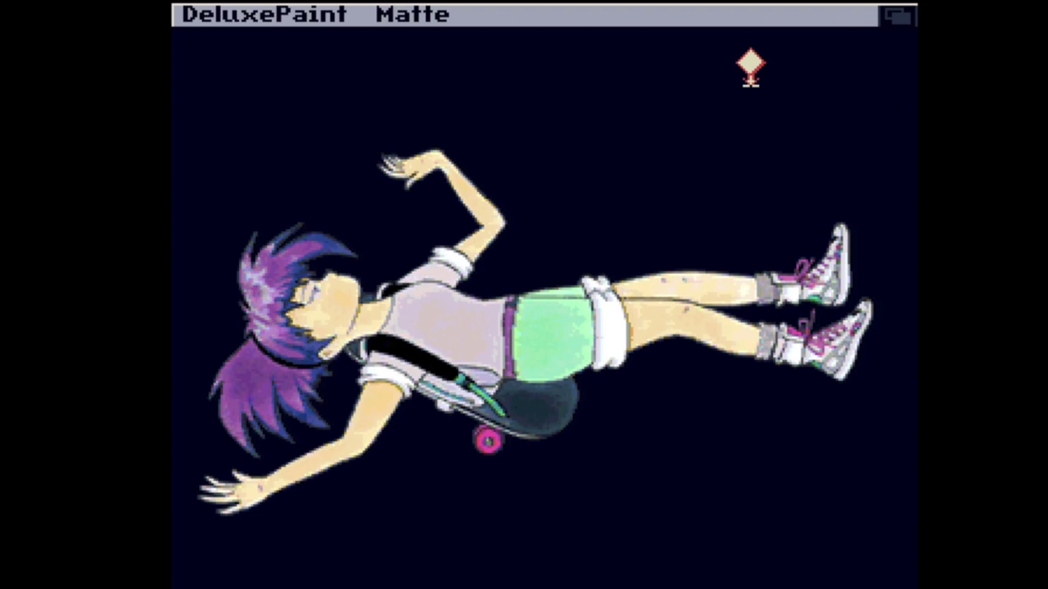
Hide the title bar to examine the whole picture, and restore the title bar and toolbox
{"action": "key", "text": "F9"}
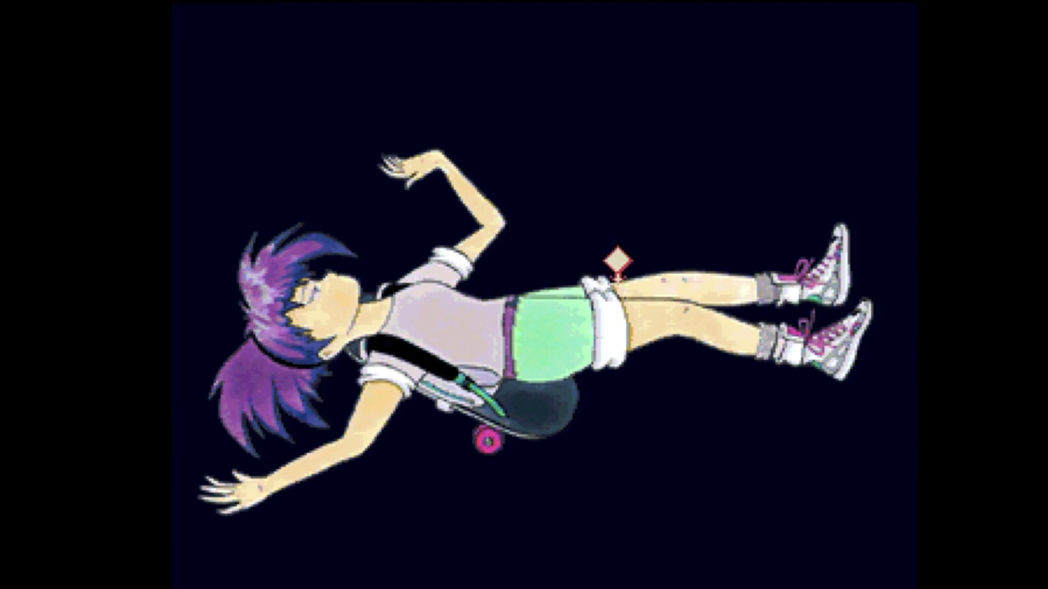
{"action": "key", "text": "F9"}
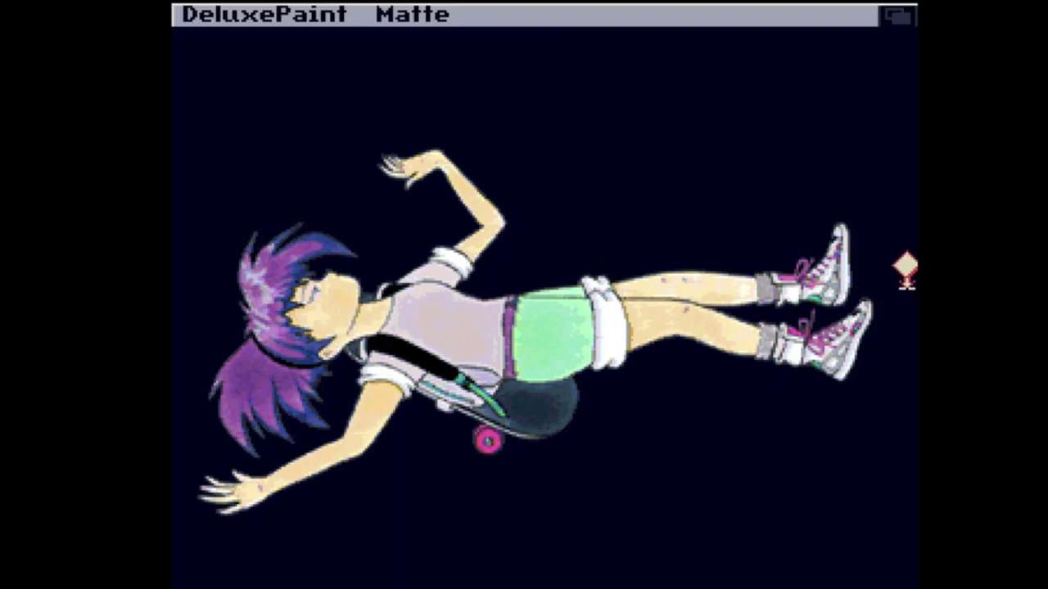
{"action": "key", "text": "F10"}
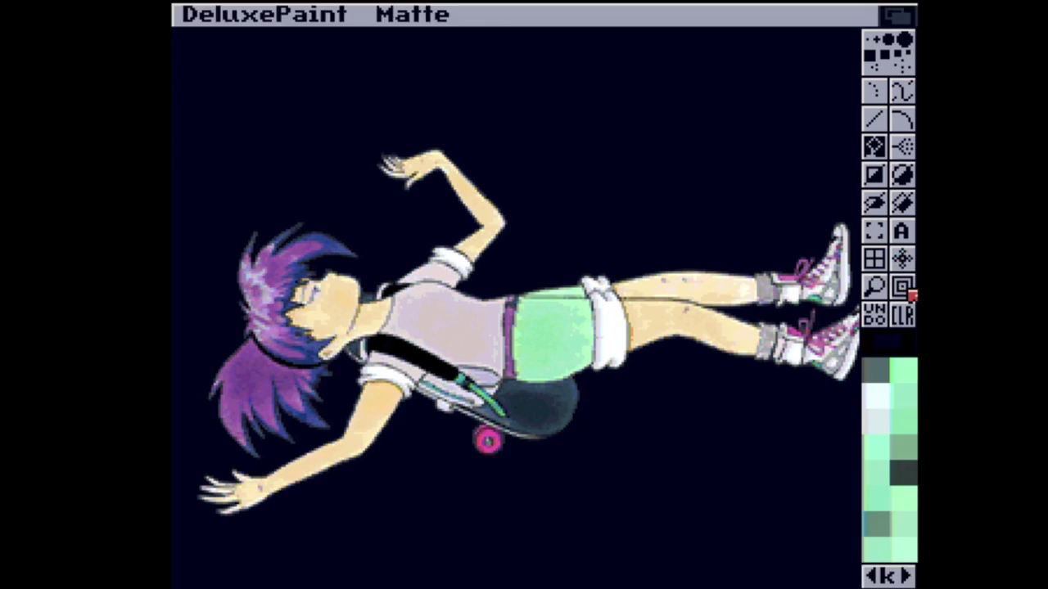